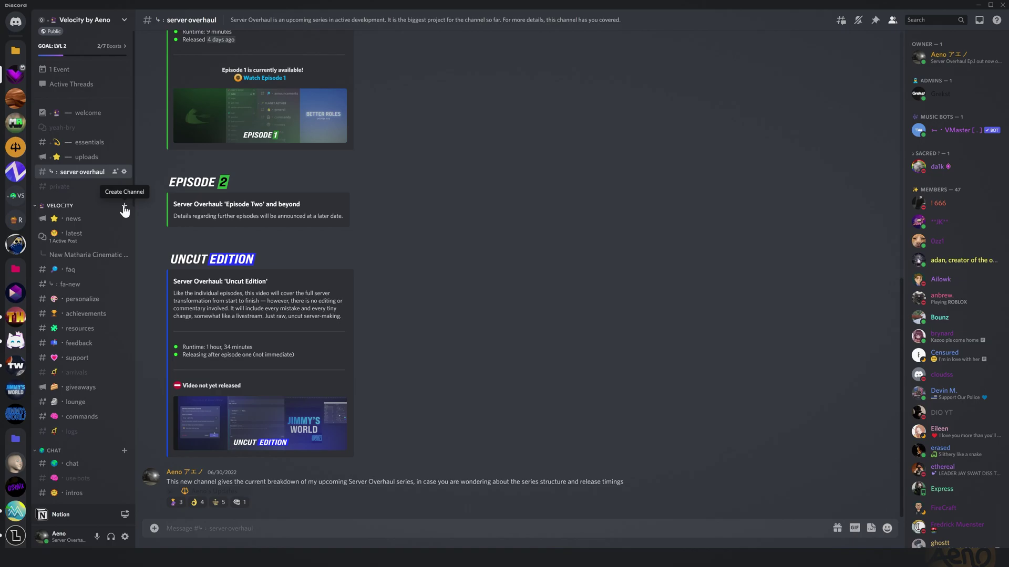
# Set up a private forum channel named "news" in the VELOCITY category and continue to its member access
pyautogui.click(124, 207)
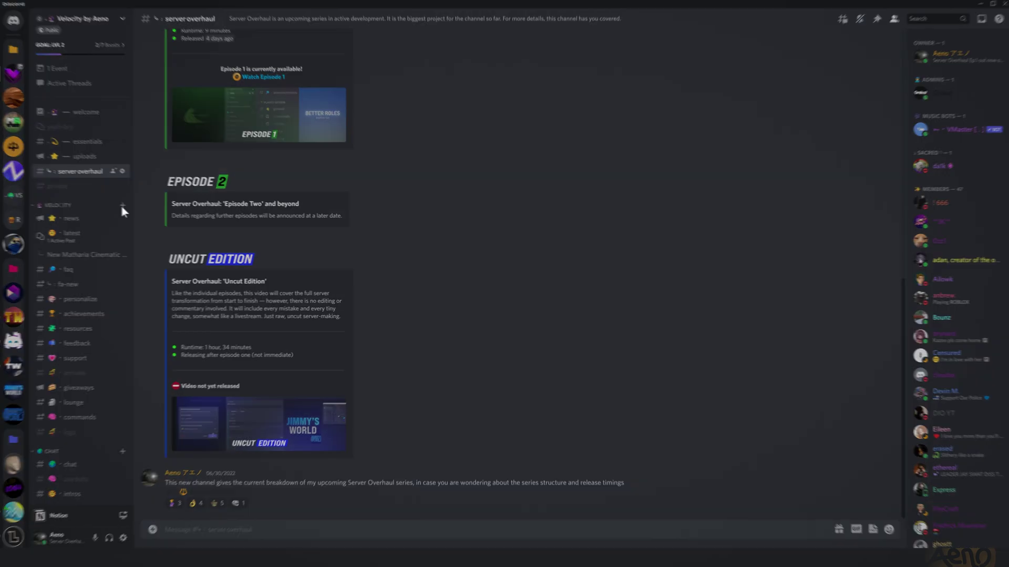
pyautogui.click(415, 211)
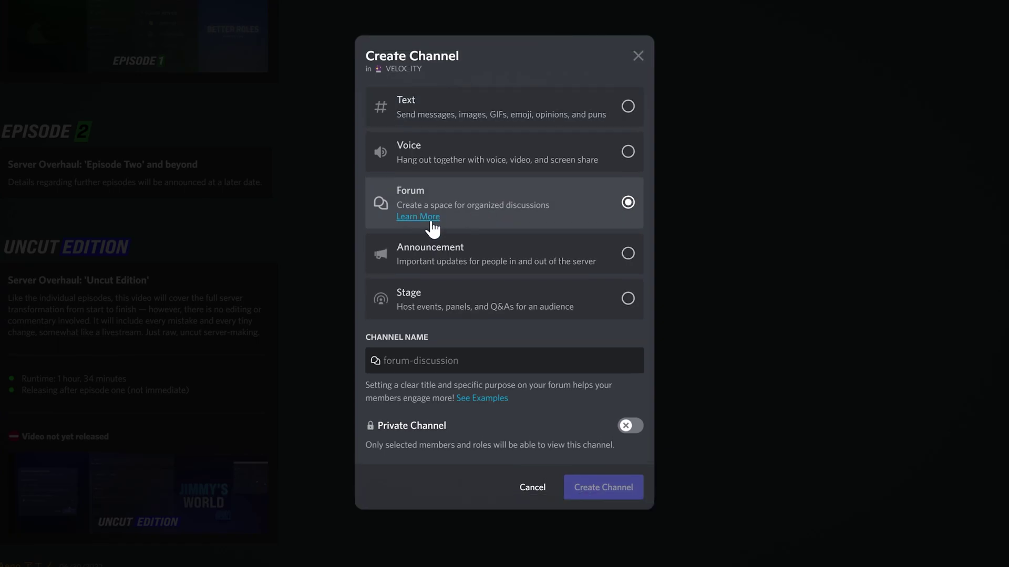
pyautogui.click(630, 425)
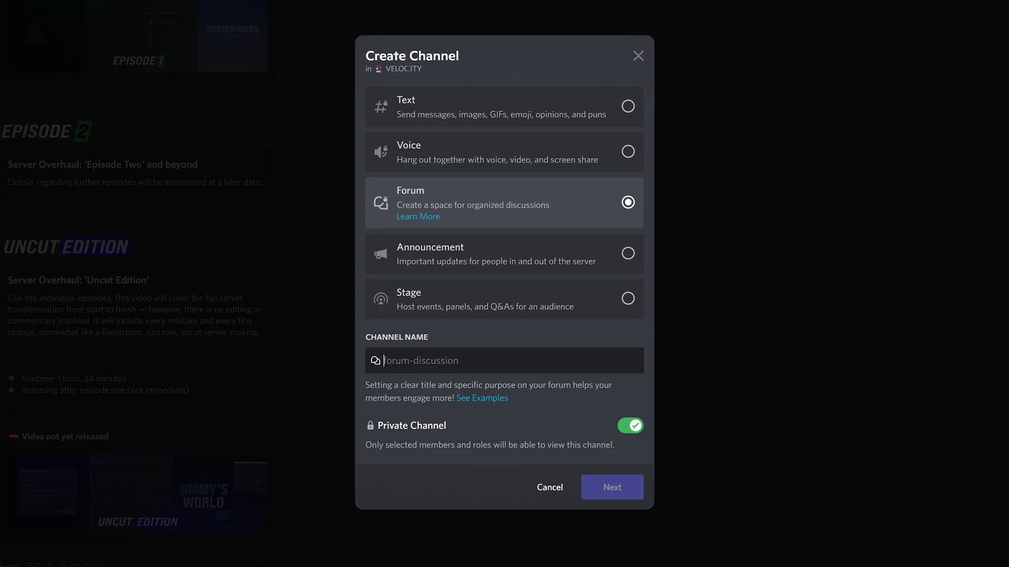
pyautogui.write('f')
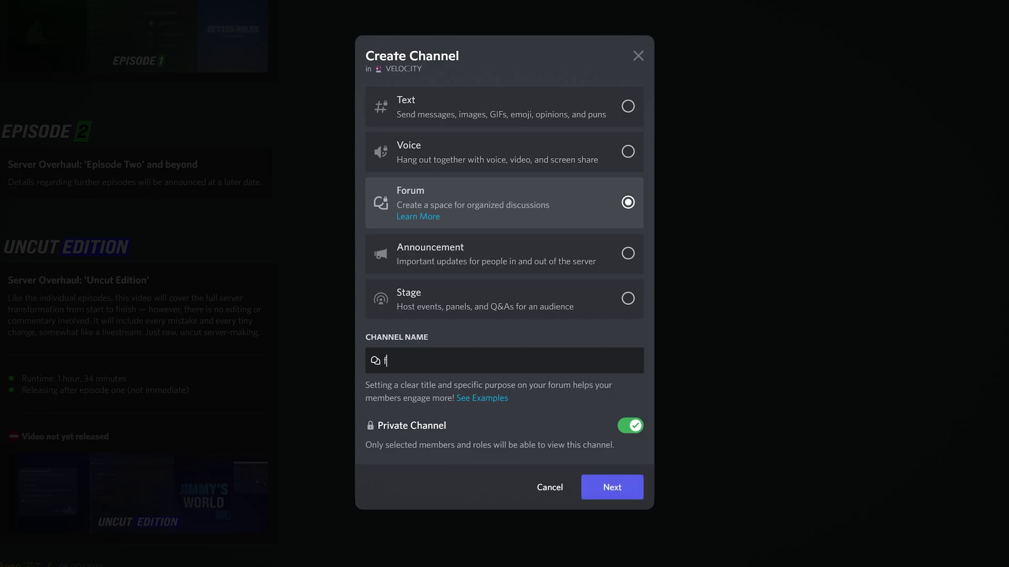
pyautogui.press('BackSpace')
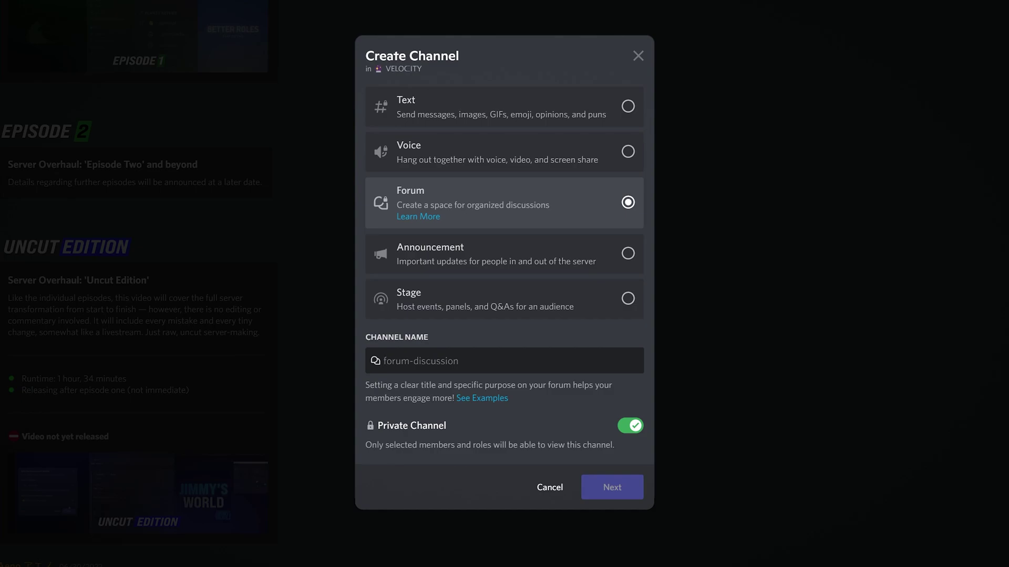
pyautogui.write('news')
pyautogui.click(609, 493)
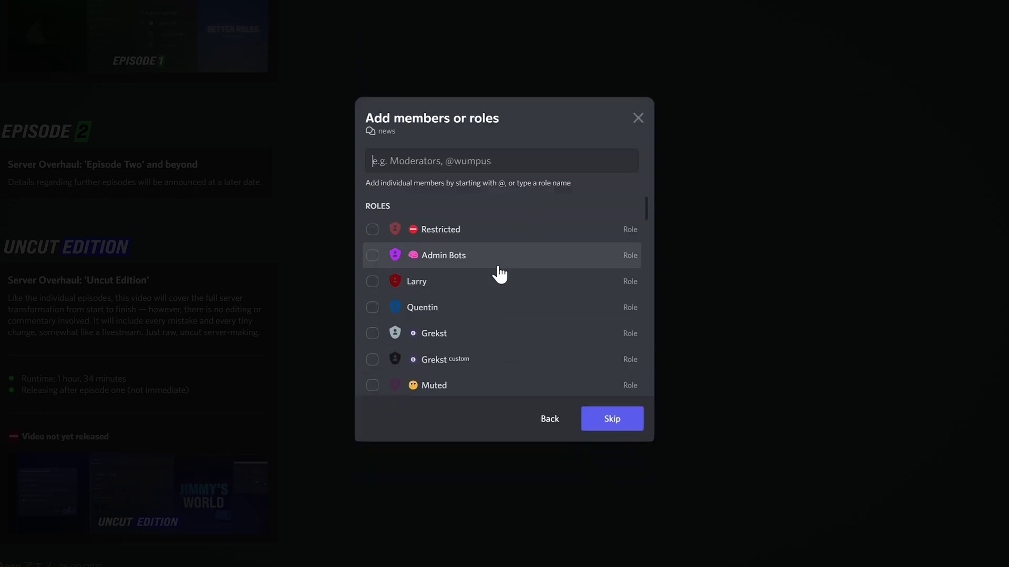
# Give the owner's second account access to the private news forum and create the channel
pyautogui.moveTo(646, 211); pyautogui.dragTo(633, 193)
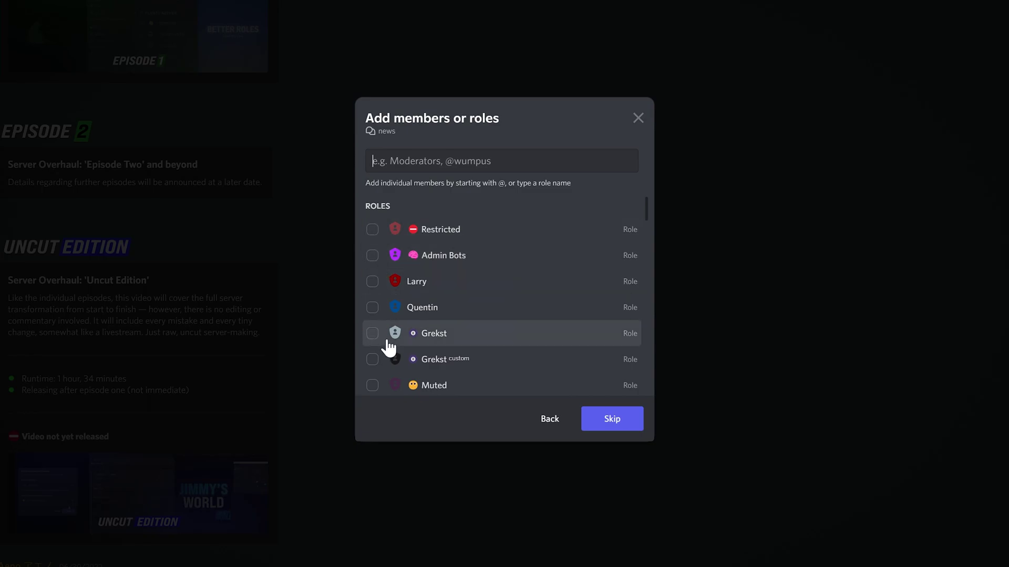
pyautogui.write('aeno')
pyautogui.click(561, 315)
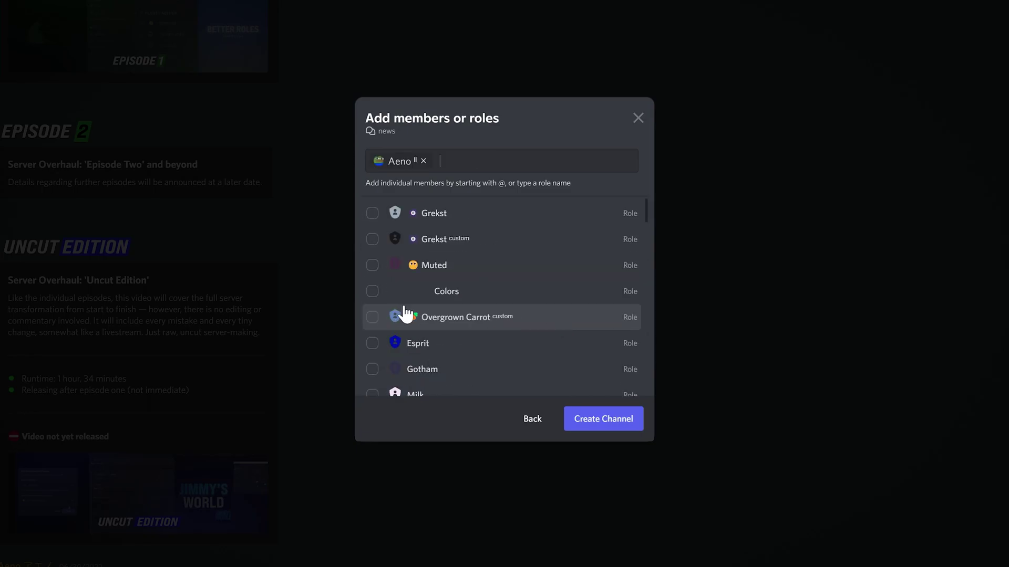
pyautogui.scroll(3, 431, 313)
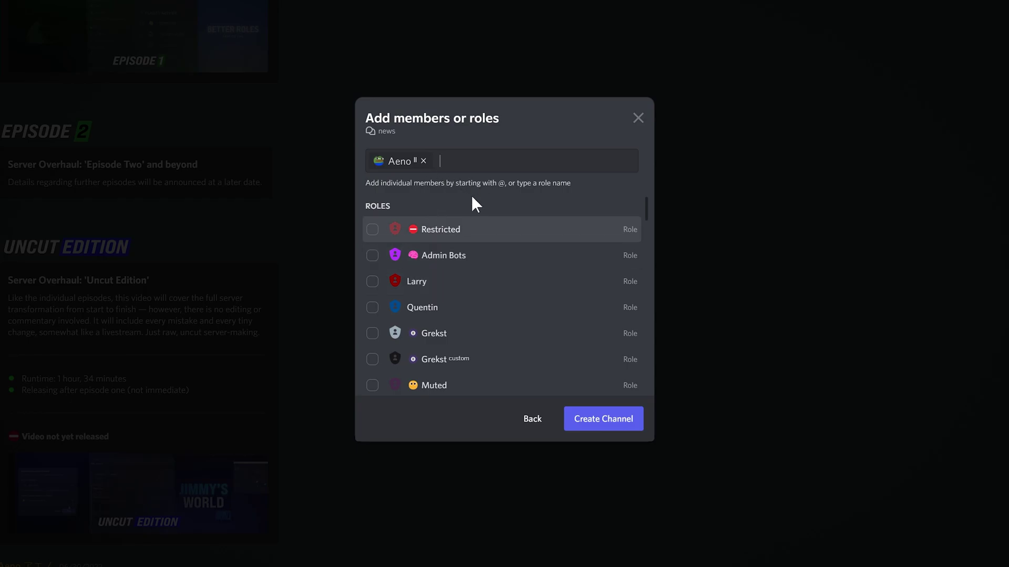
pyautogui.click(595, 428)
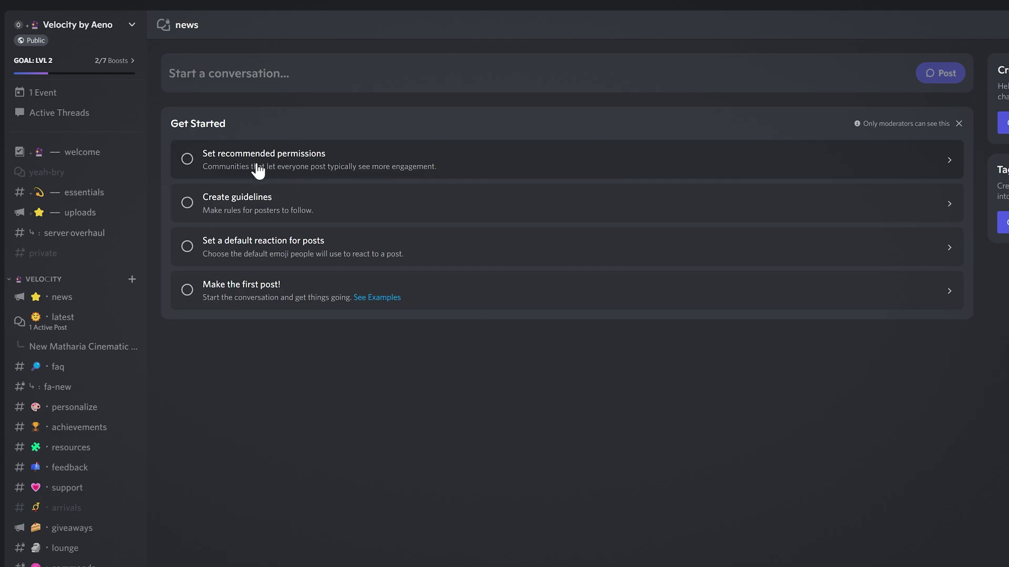
# Search for "aeno" among the roles that can be allowed to create posts in the news forum
pyautogui.click(462, 158)
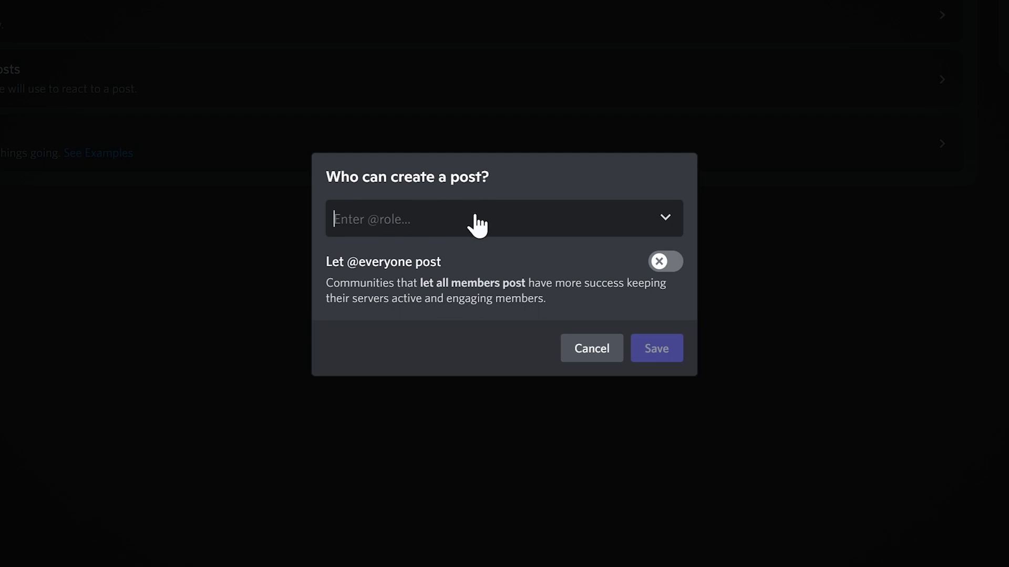
pyautogui.write('aeno')
pyautogui.scroll(3, 546, 368)
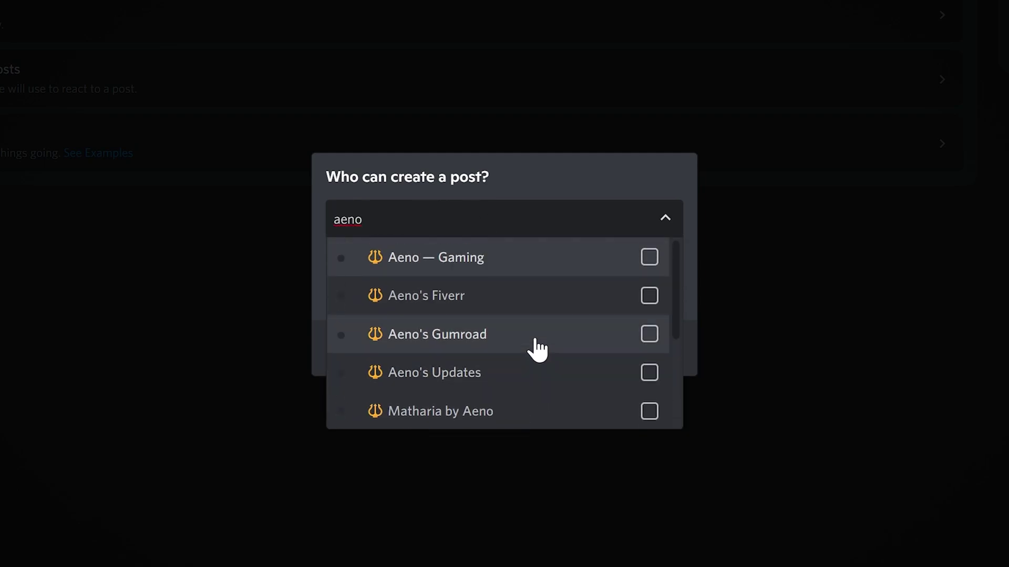
pyautogui.press('Escape')
# Review the news channel's advanced permissions for the member who was given access
pyautogui.click(444, 218)
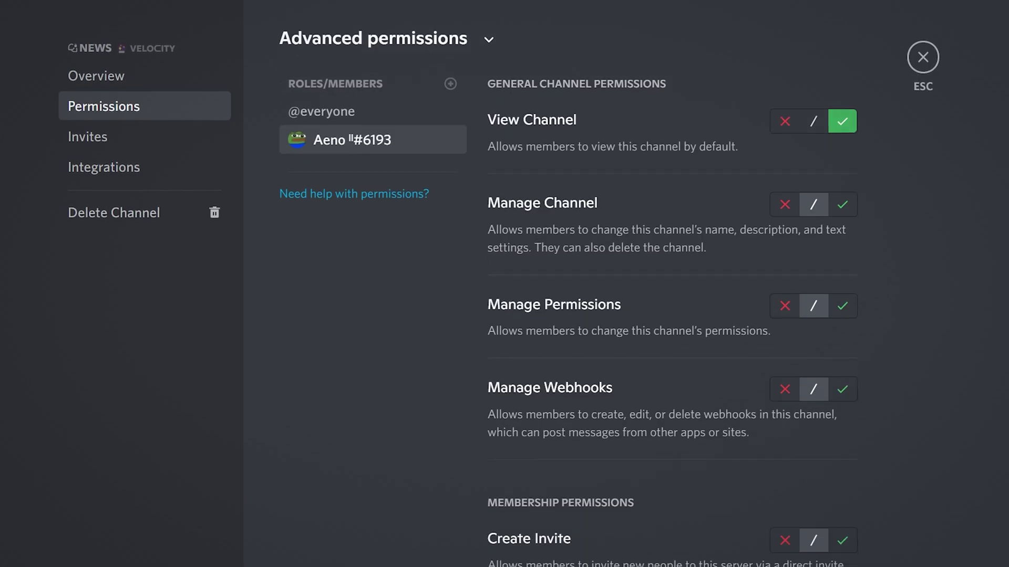
pyautogui.scroll(5, 427, 415)
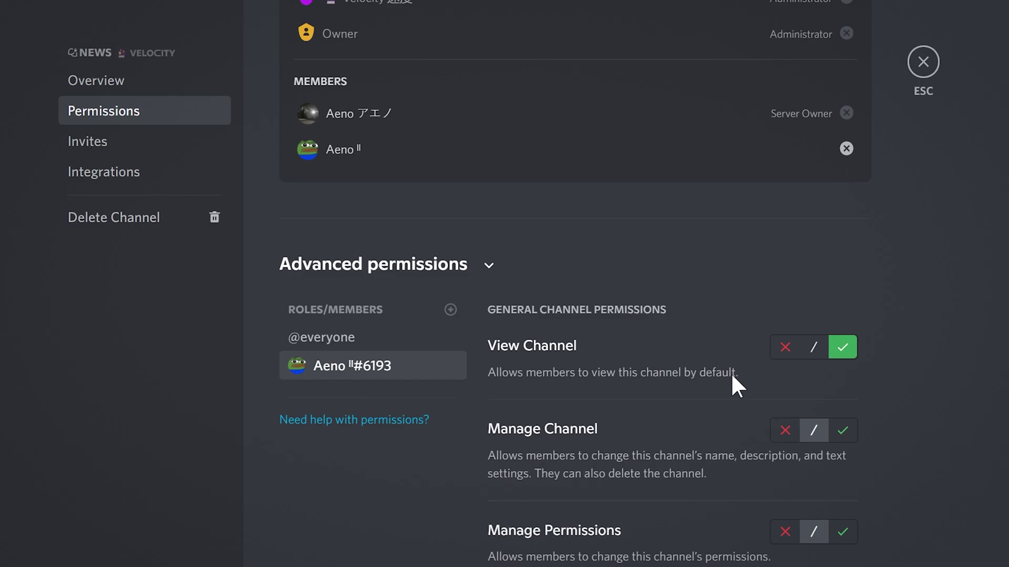
pyautogui.scroll(-5, 716, 371)
pyautogui.click(922, 63)
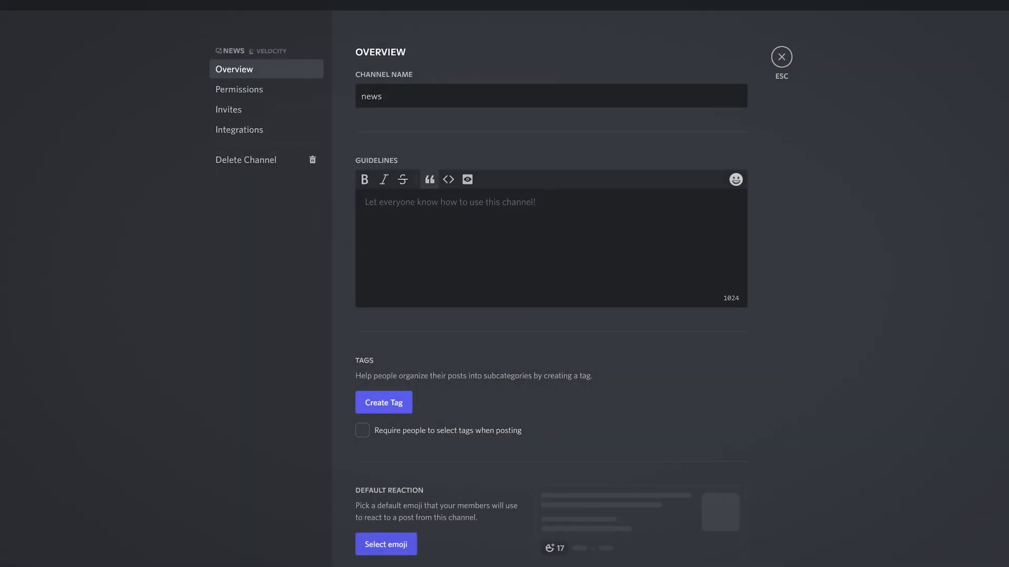
# Try "News News" as the channel name, and restore the name to "news"
pyautogui.click(781, 57)
pyautogui.click(446, 85)
pyautogui.hotkey('ctrl', 'a')
pyautogui.press('BackSpace')
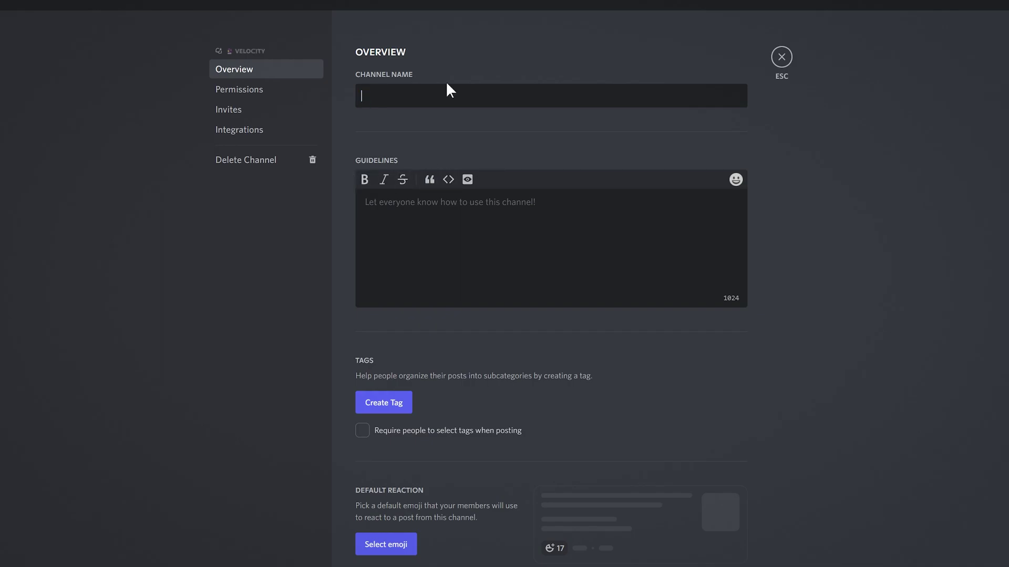
pyautogui.write('News News')
pyautogui.moveTo(407, 96); pyautogui.dragTo(343, 96)
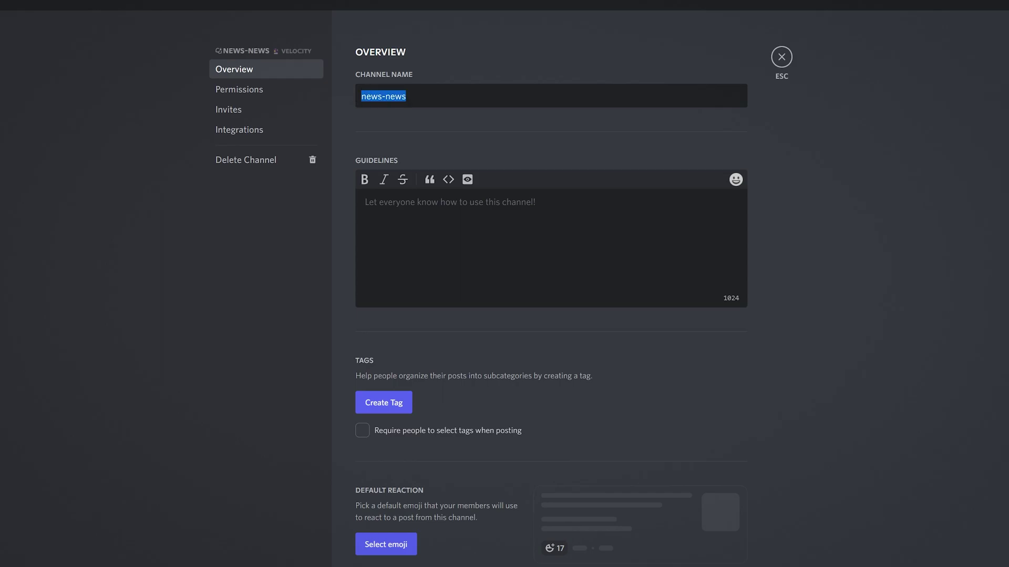
pyautogui.write('news')
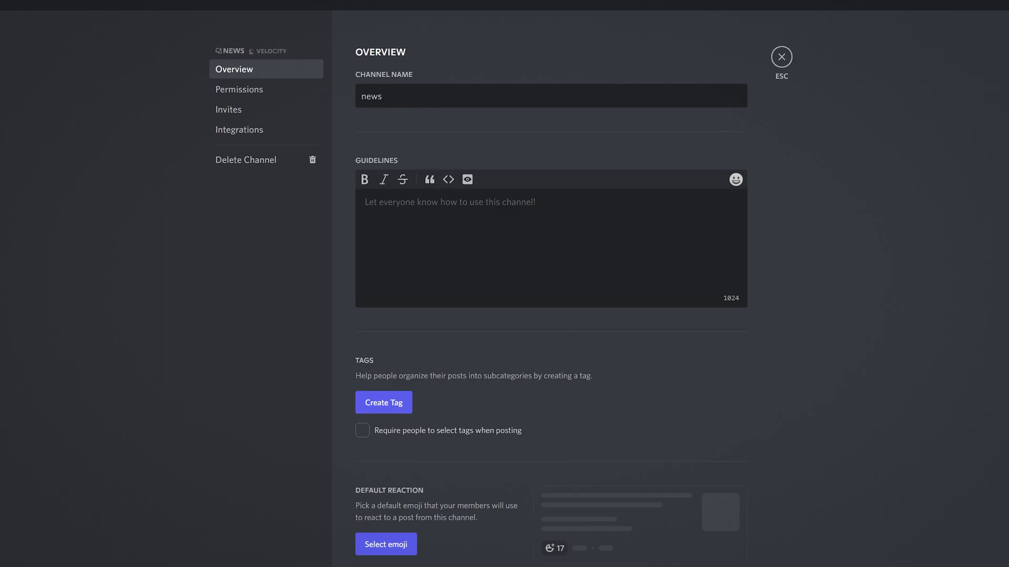
# Write the channel guidelines "Get the latest news in the server" with "latest news" in bold
pyautogui.write('Get the')
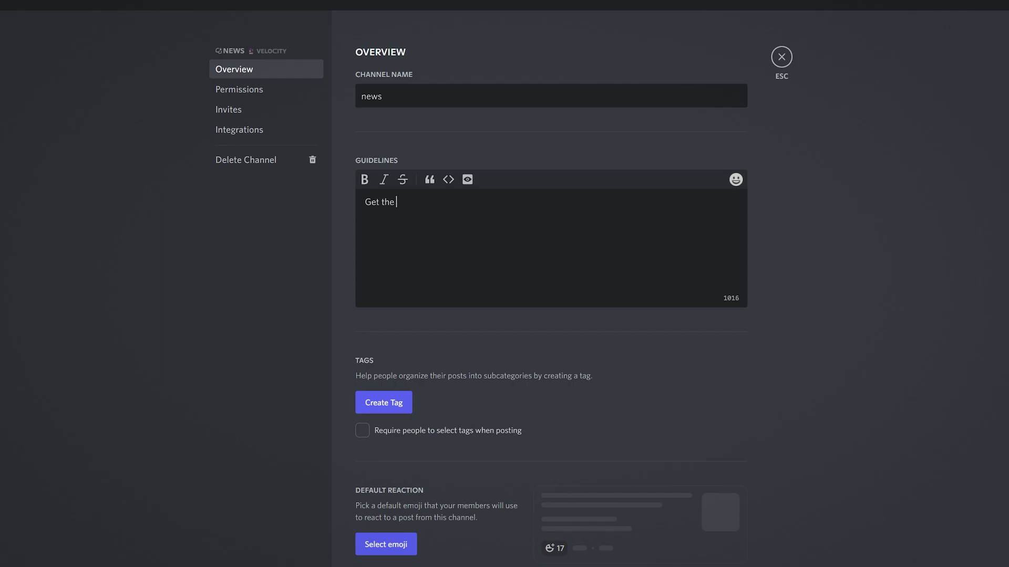
pyautogui.write(' latest news in the server')
pyautogui.hotkey('ctrl', 'a')
pyautogui.click(404, 202)
pyautogui.moveTo(396, 202); pyautogui.dragTo(430, 202)
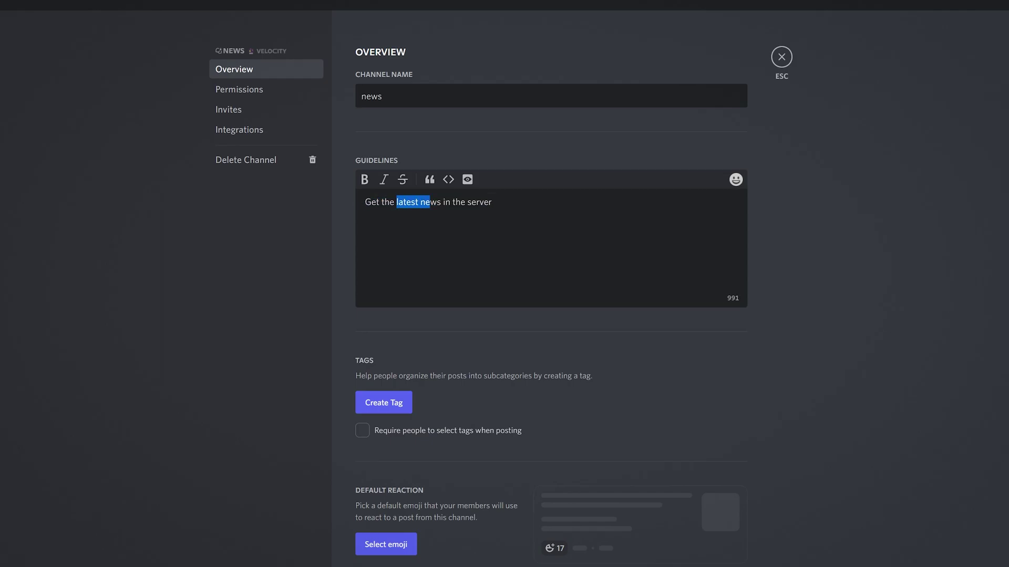
pyautogui.click(364, 180)
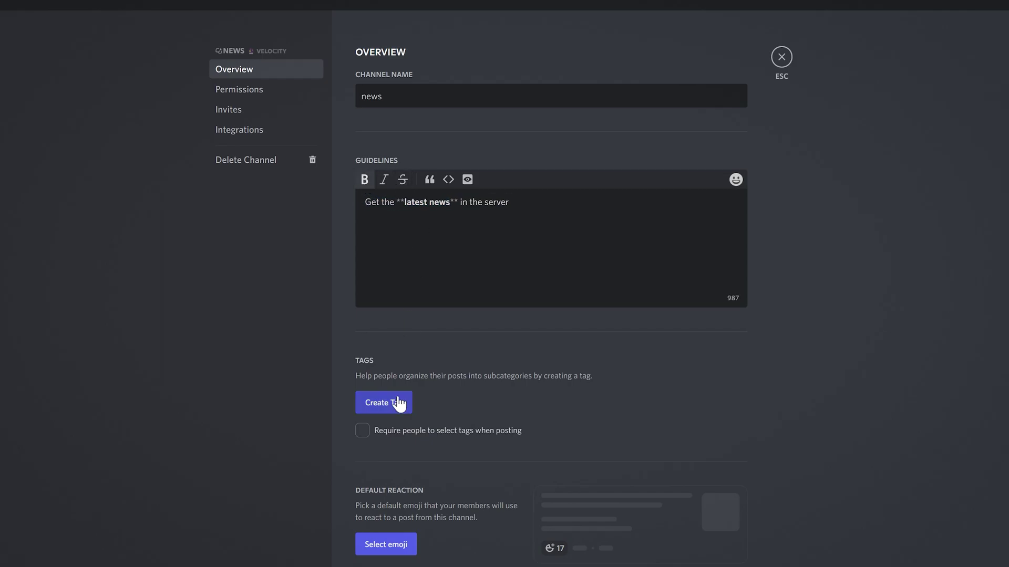
# Set the default post reaction to the :thumbup: emoji and keep slowmode off
pyautogui.scroll(-3, 497, 405)
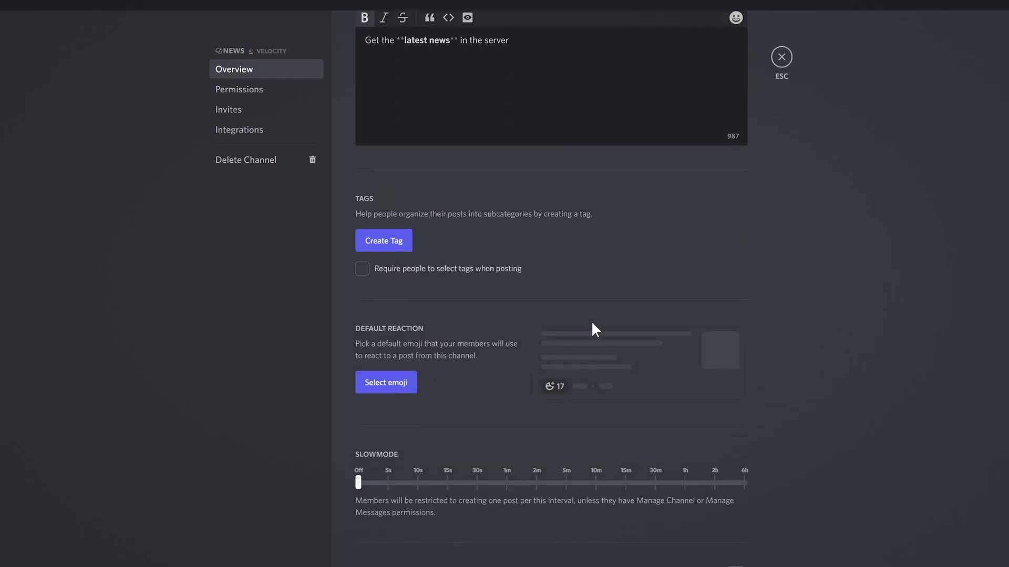
pyautogui.click(399, 387)
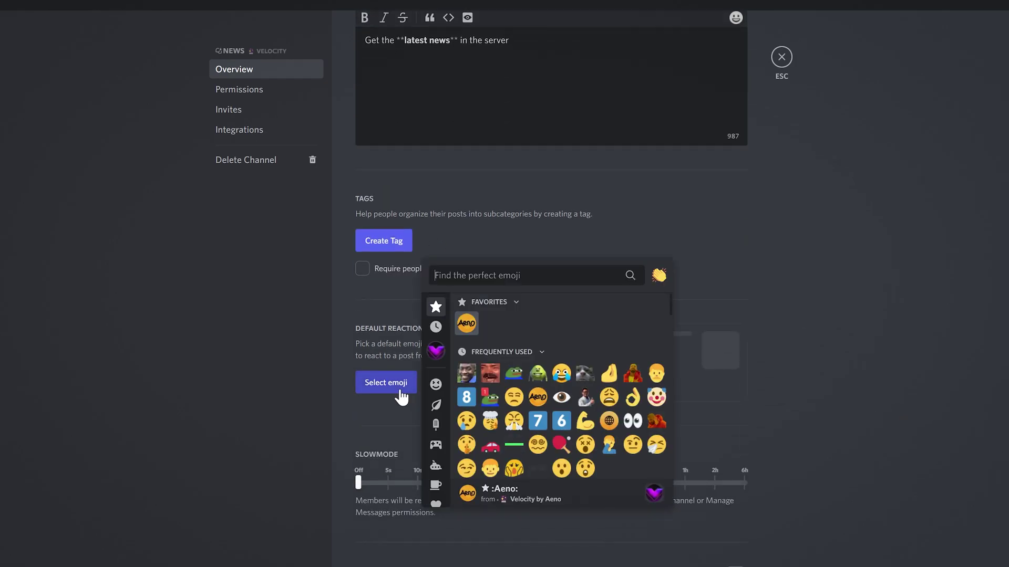
pyautogui.click(351, 307)
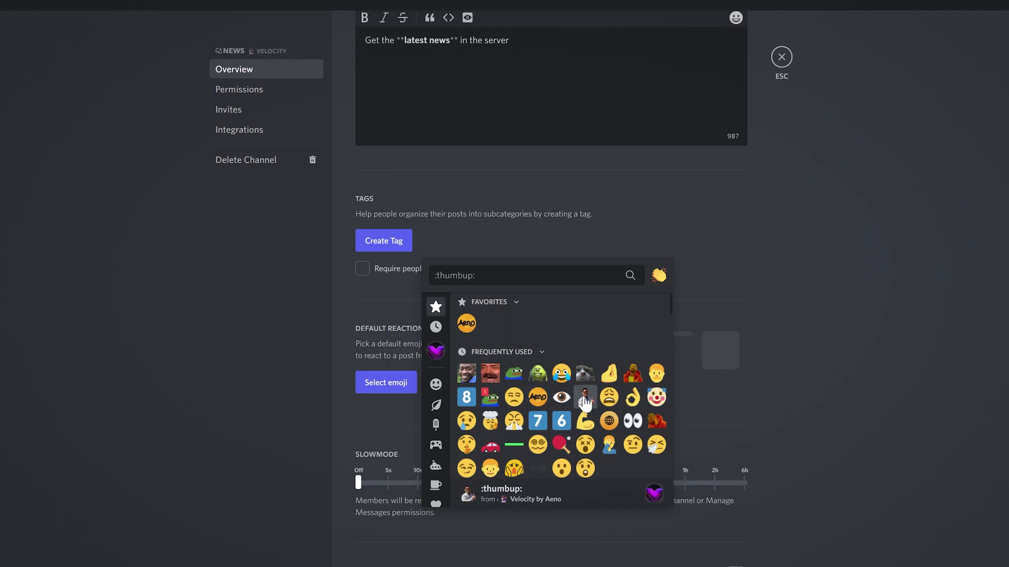
pyautogui.click(585, 404)
pyautogui.scroll(-3, 368, 368)
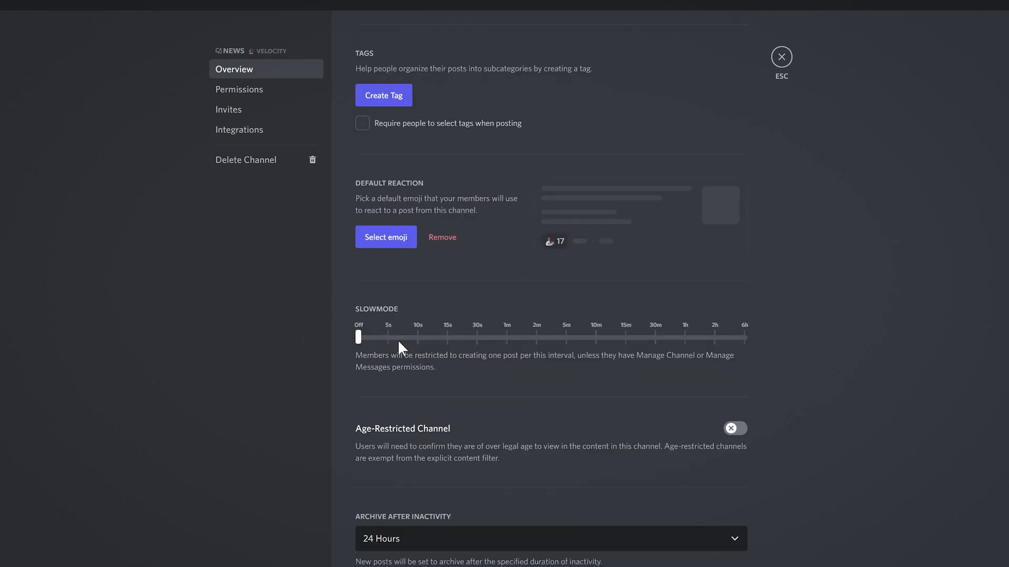
pyautogui.moveTo(387, 338); pyautogui.dragTo(342, 341)
# Set new posts to archive after 1 week of inactivity and save the channel changes
pyautogui.scroll(-3, 364, 320)
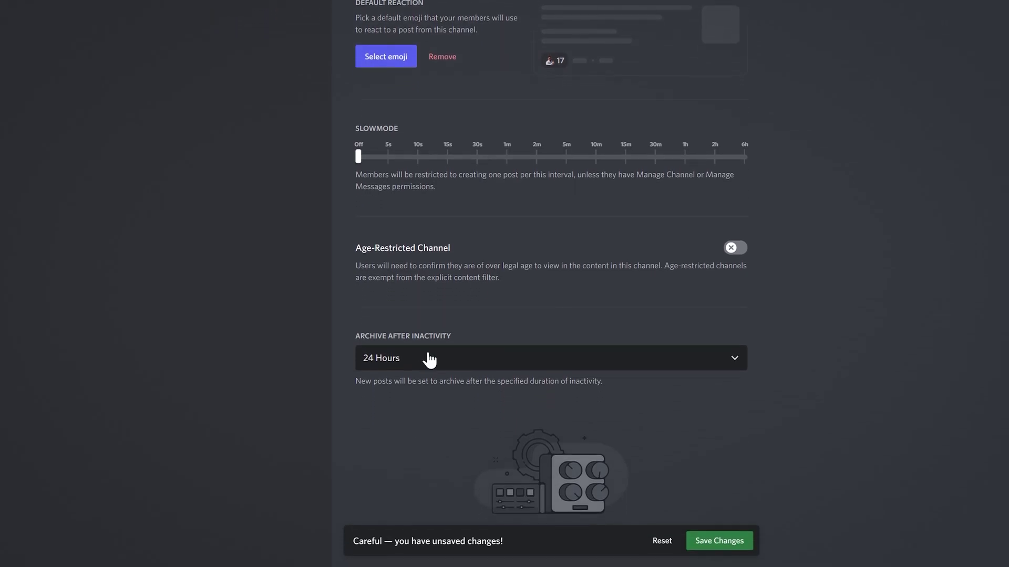
pyautogui.scroll(3, 430, 356)
pyautogui.scroll(-3, 433, 352)
pyautogui.click(419, 362)
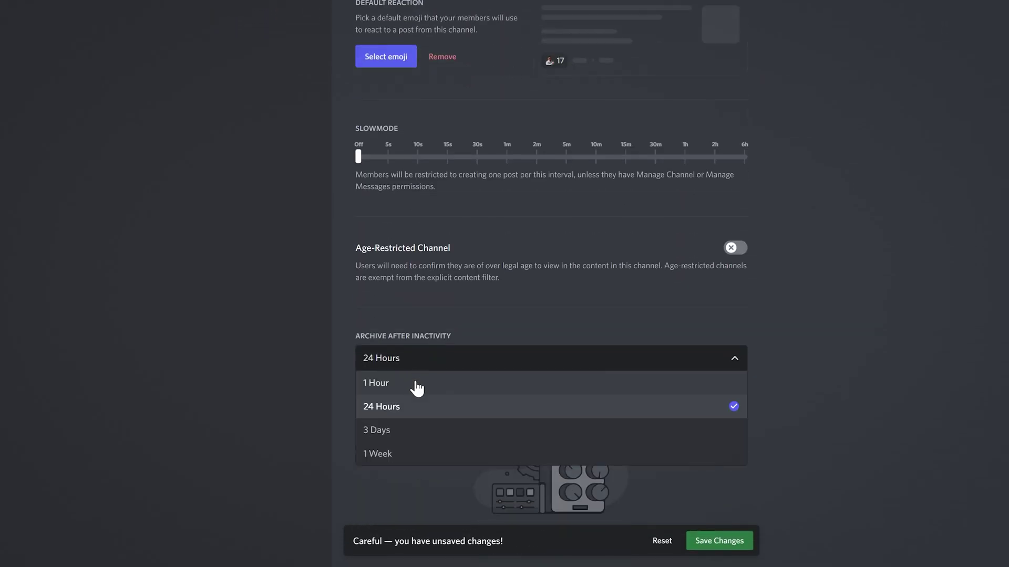
pyautogui.click(421, 453)
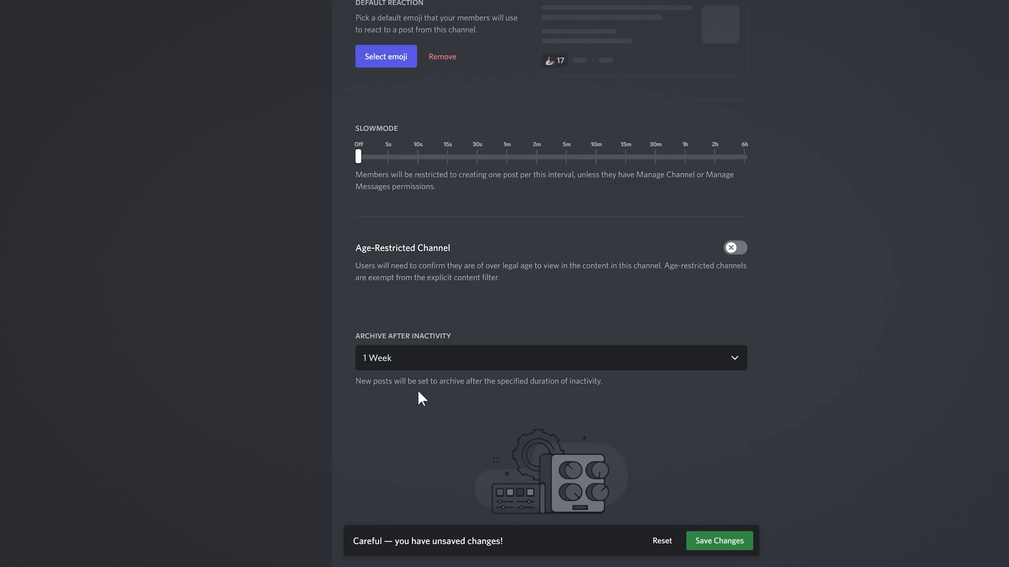
pyautogui.click(601, 364)
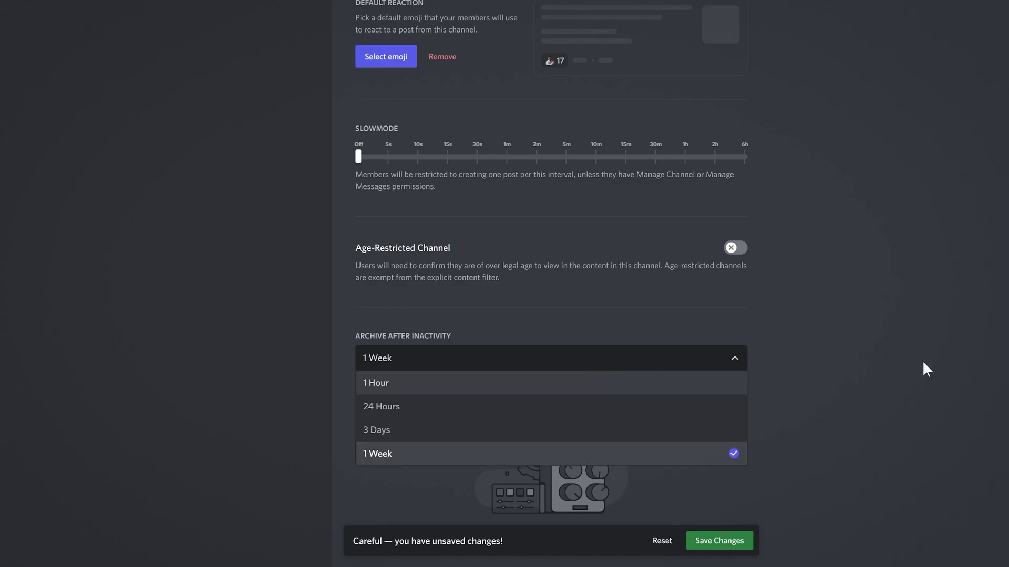
pyautogui.click(923, 367)
pyautogui.click(660, 368)
pyautogui.click(838, 390)
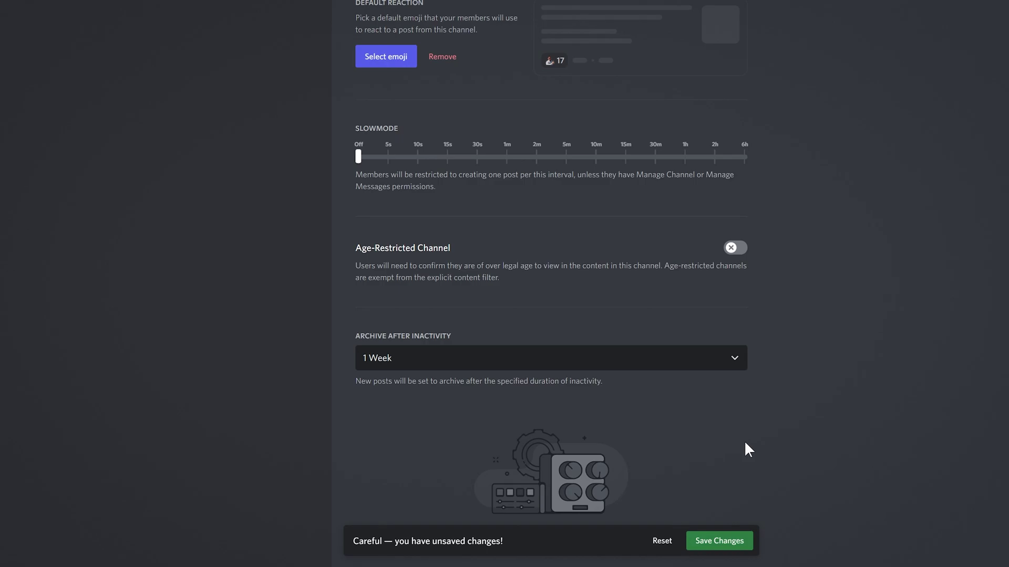
pyautogui.click(741, 541)
# Examine the news channel's permissions, invites and integrations, and leave the channel settings
pyautogui.scroll(2, 434, 236)
pyautogui.click(239, 10)
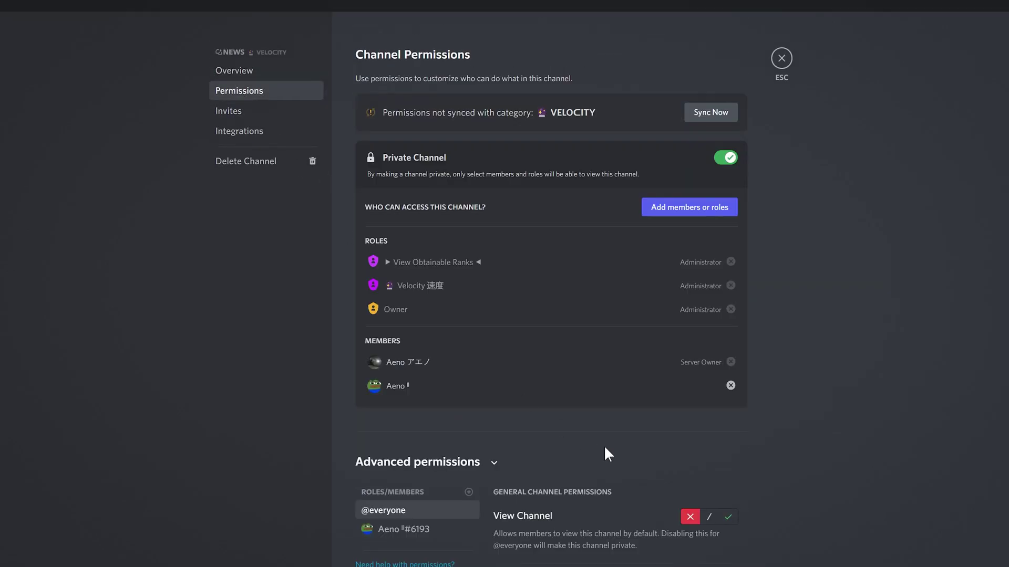
pyautogui.scroll(-15, 604, 446)
pyautogui.scroll(15, 594, 437)
pyautogui.click(273, 111)
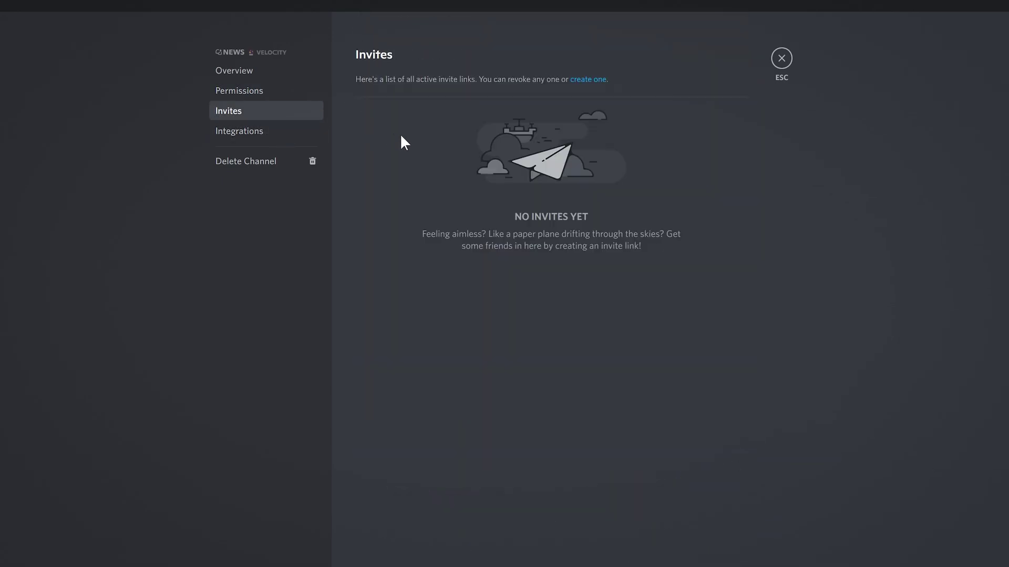
pyautogui.click(299, 132)
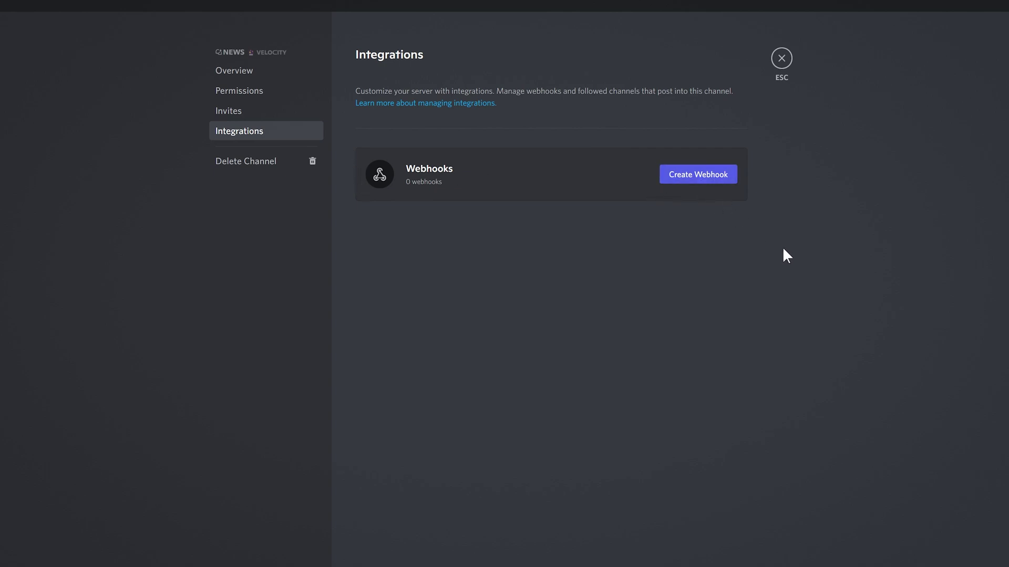
pyautogui.click(780, 60)
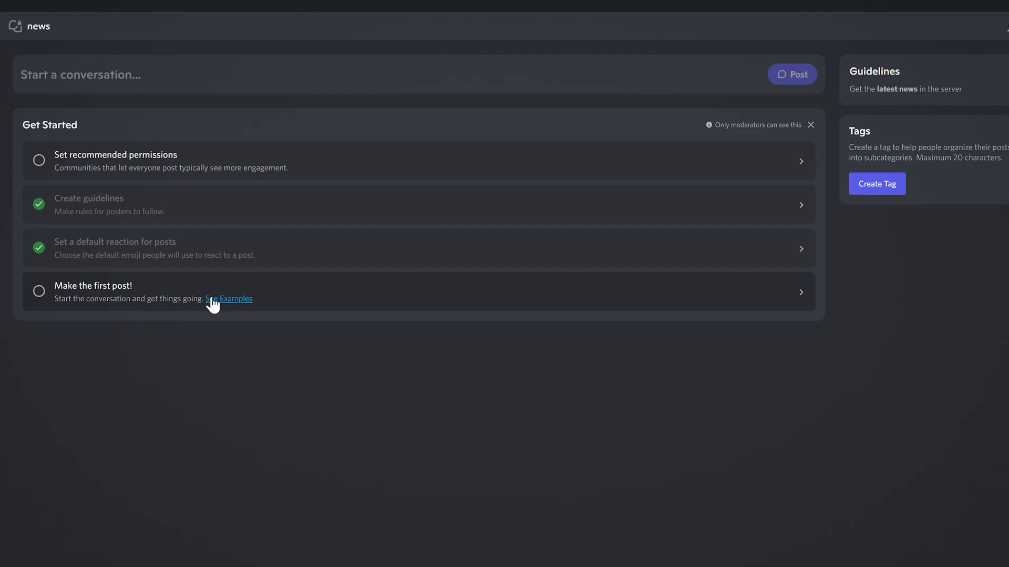
# Examine the Game Discussion and Book Club forum examples and close the examples window
pyautogui.click(228, 299)
pyautogui.click(437, 147)
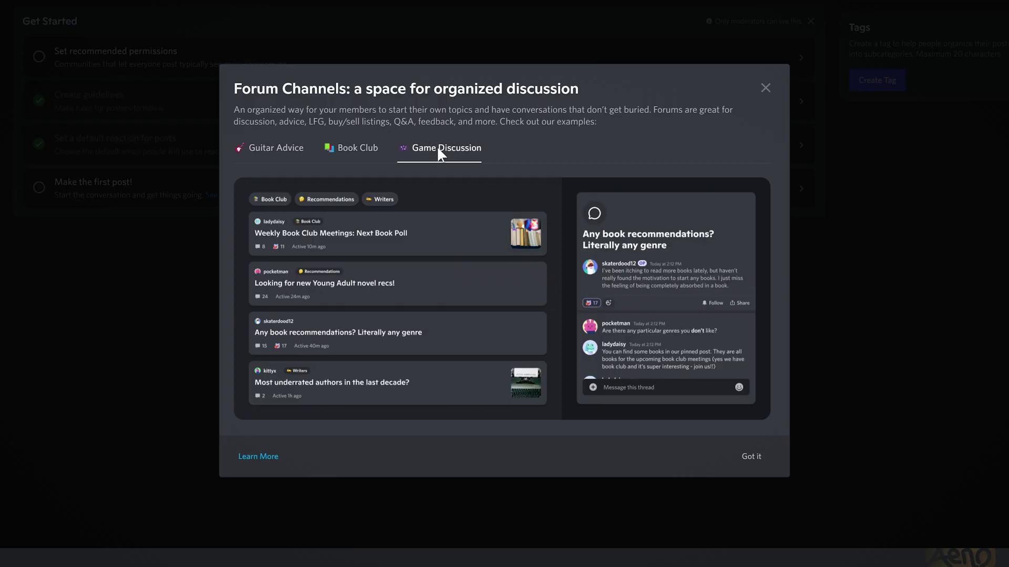
pyautogui.click(368, 158)
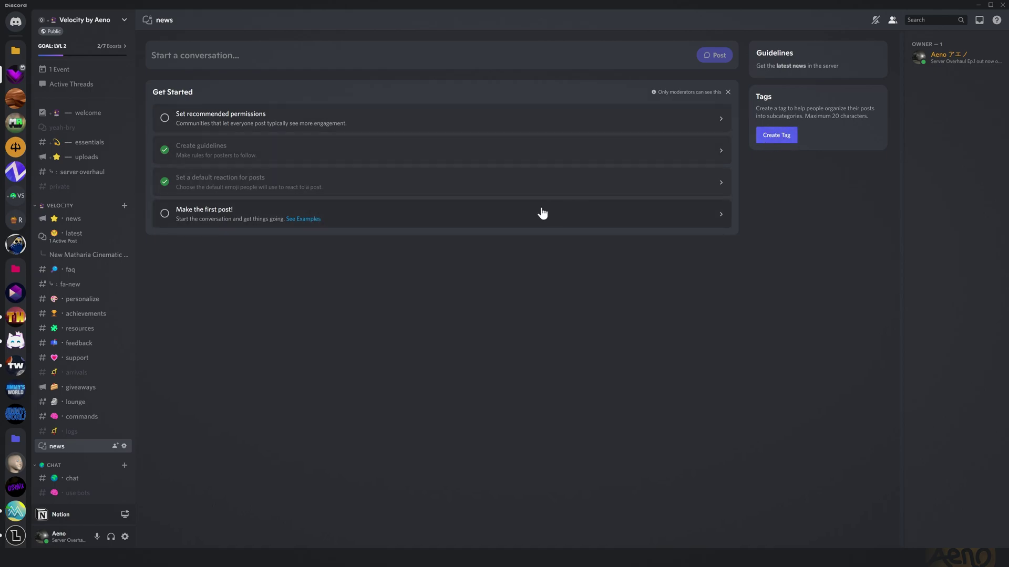
# Draft a post titled "New channel has been released!" with a message introducing the linked essentials channel as the homepage for all of the owner's featured videos
pyautogui.click(295, 54)
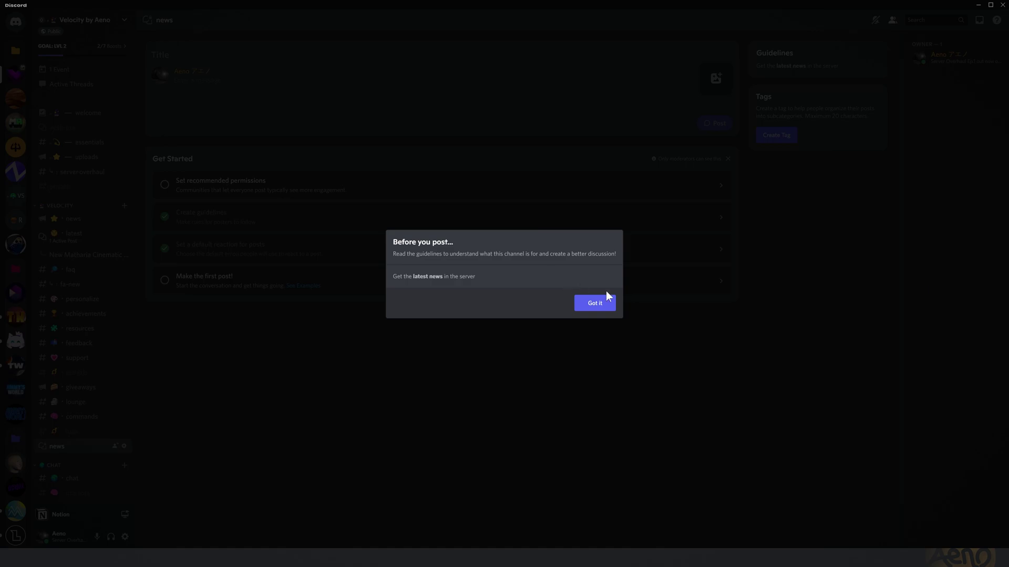
pyautogui.click(598, 308)
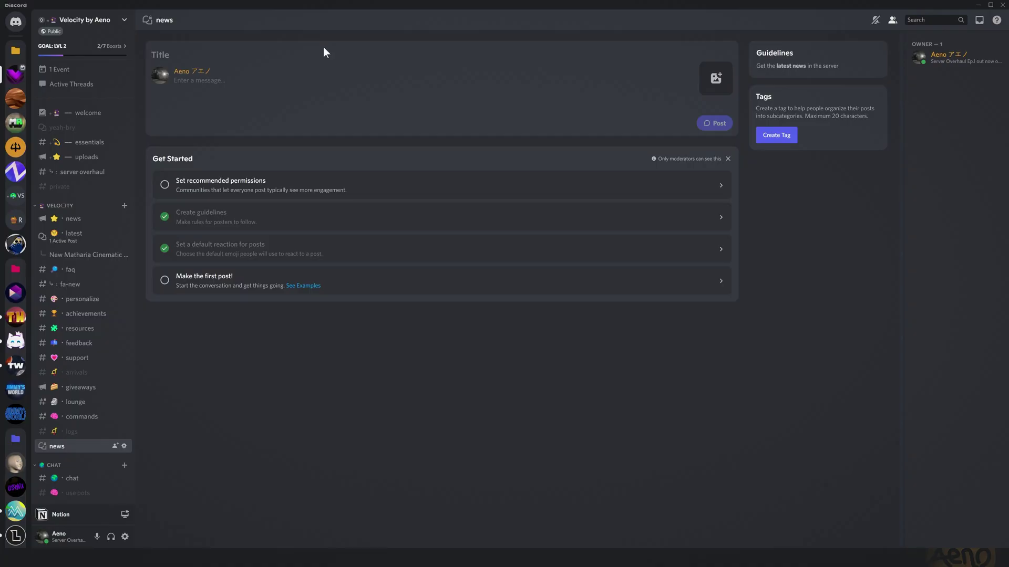
pyautogui.write('New channel')
pyautogui.press('Delete')
pyautogui.write('C')
pyautogui.press('End')
pyautogui.hotkey('ctrl', 'a')
pyautogui.write('New channel has been released!')
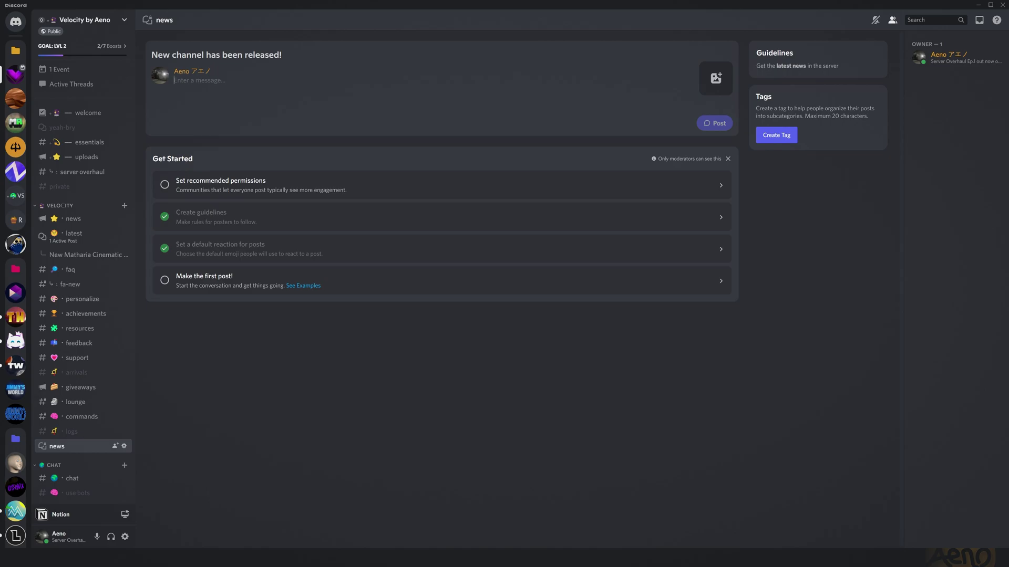
pyautogui.write("We have just added a new channel to the server. Introducing #・💫 — essentials, the homepage for all of Aeno's featured videos.")
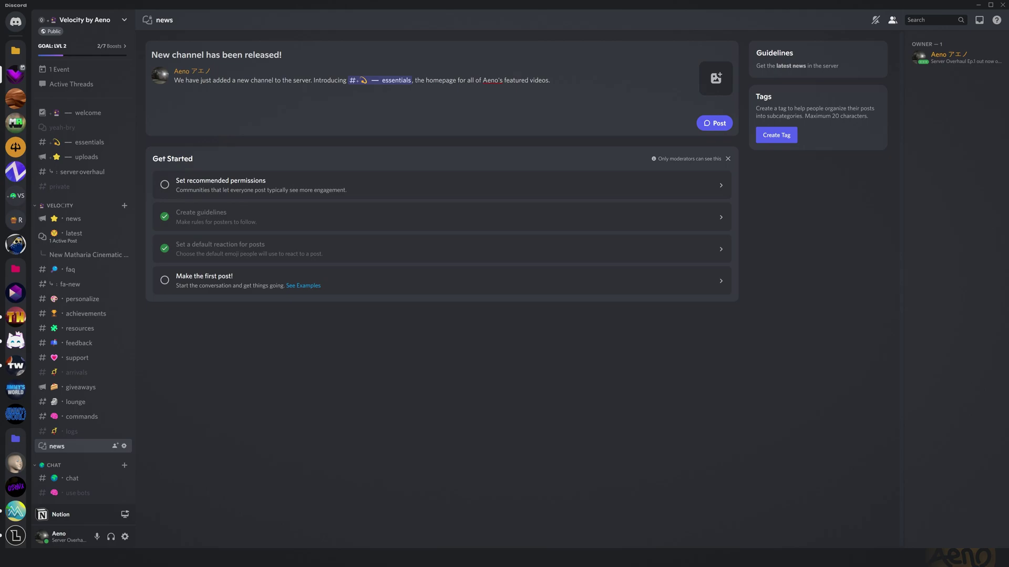
pyautogui.click(715, 79)
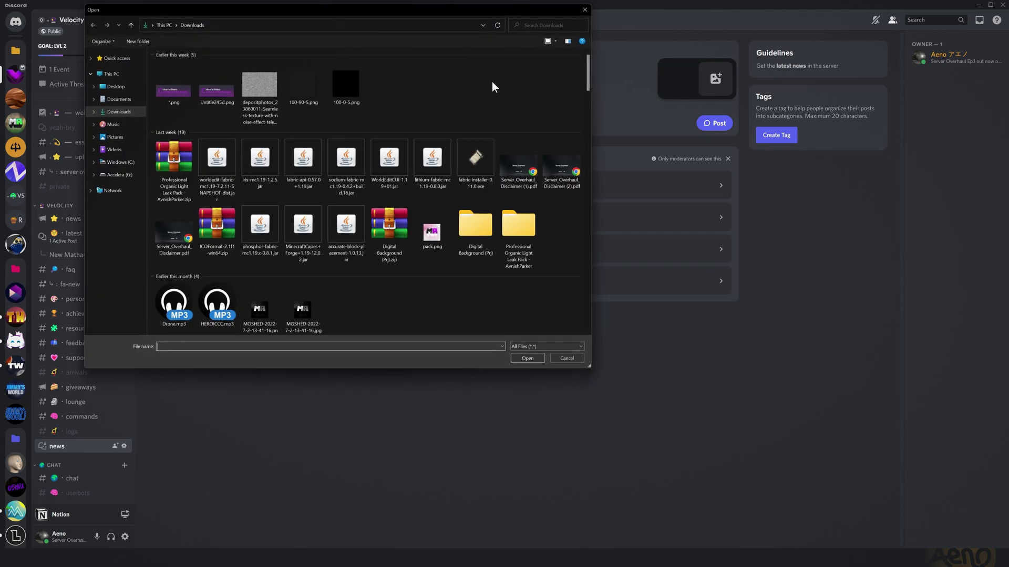
pyautogui.doubleClick(354, 78)
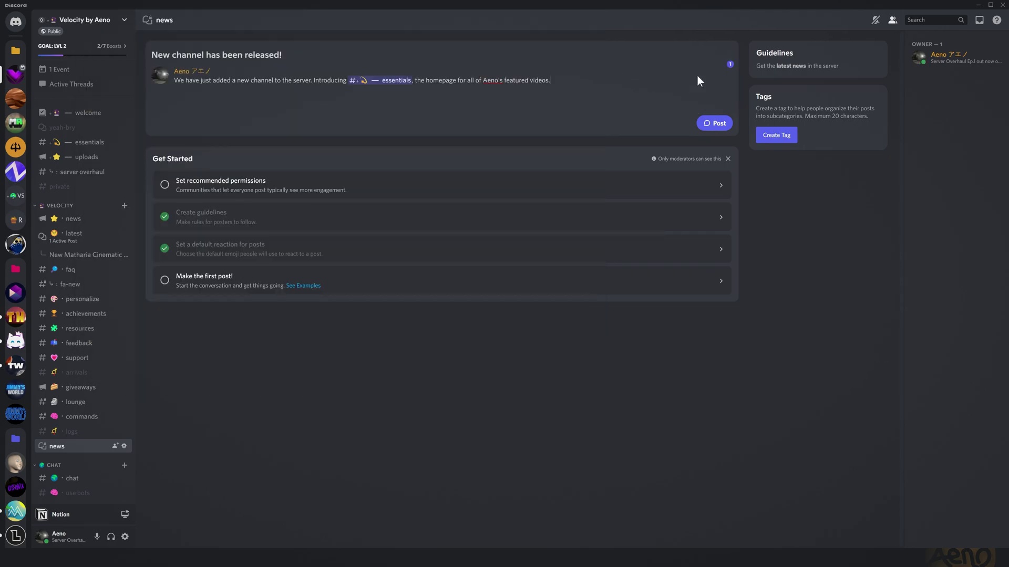
pyautogui.moveTo(689, 80)
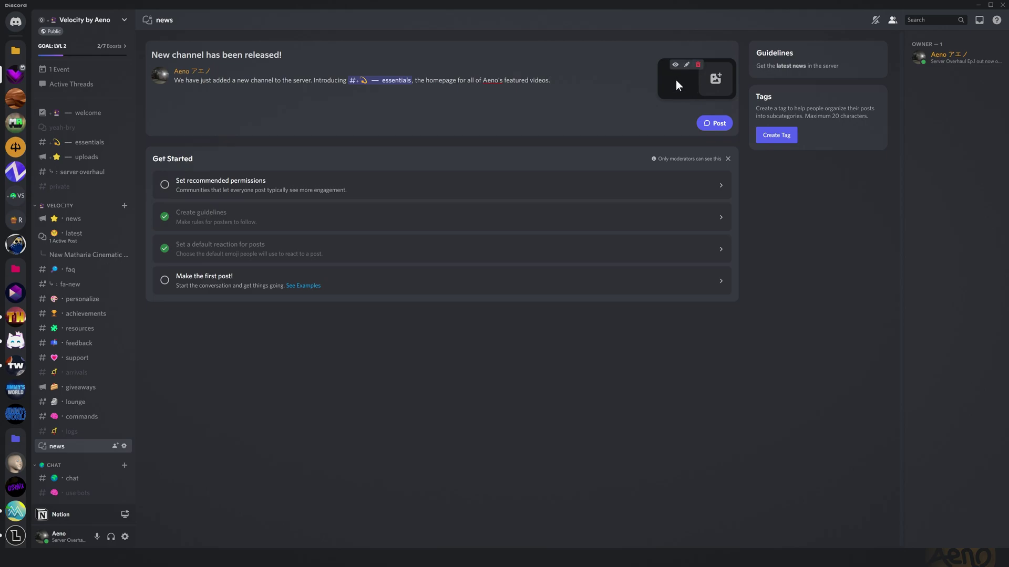
pyautogui.click(700, 72)
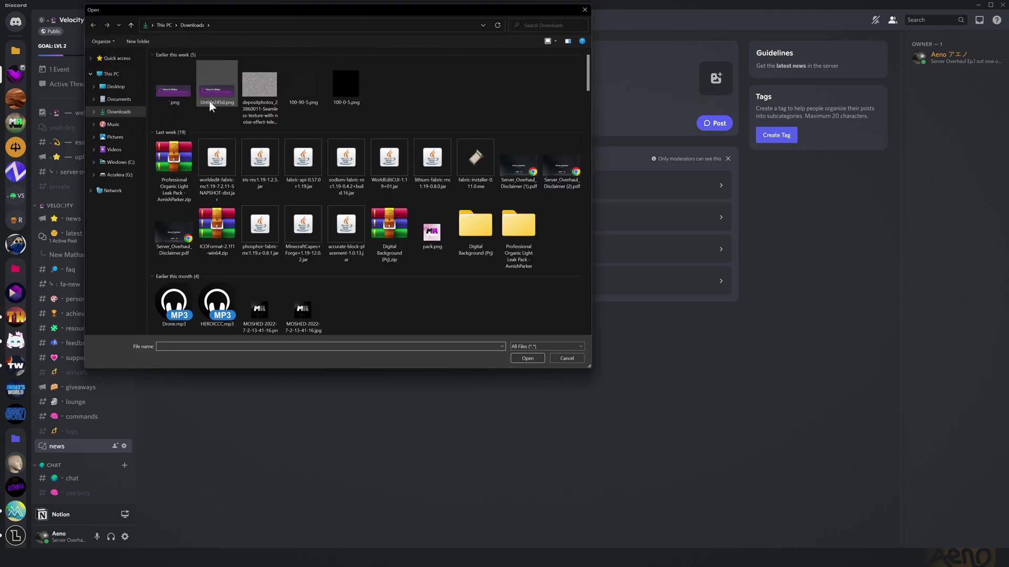
# Attach the purple "How to Make Announcement Images" picture to the draft and publish the post
pyautogui.doubleClick(209, 102)
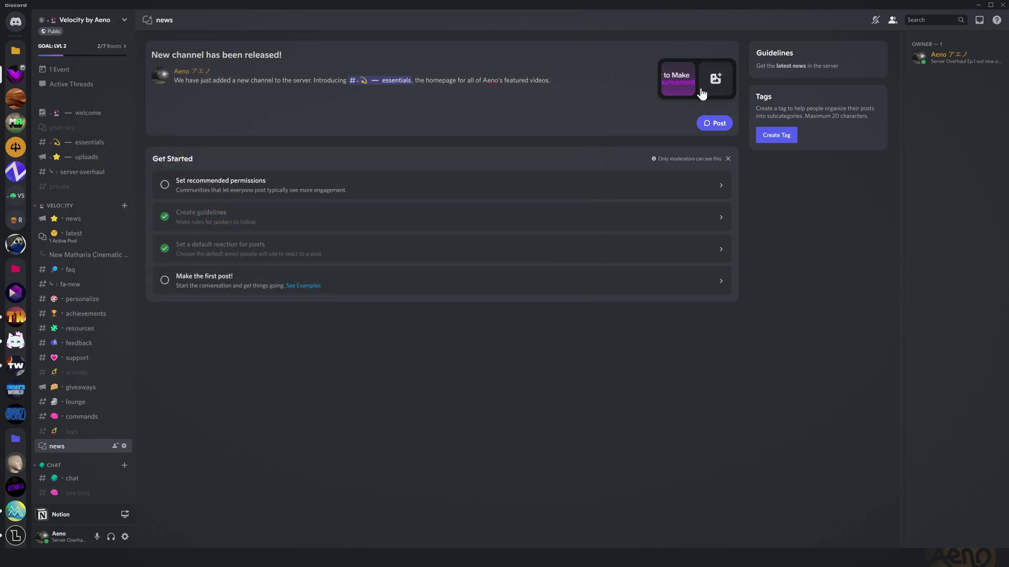
pyautogui.moveTo(669, 74)
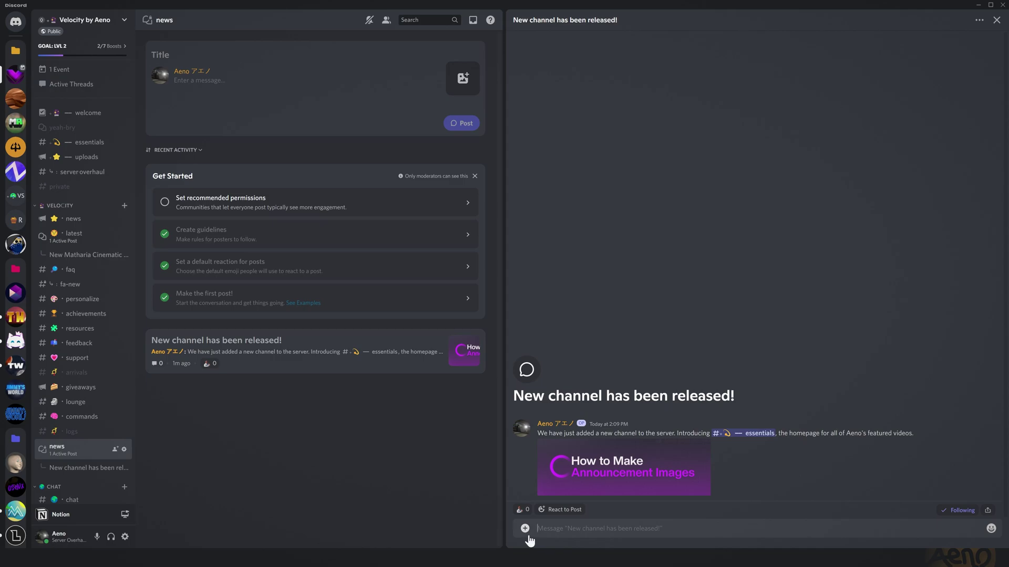
# Try the default thumbs-up reaction on the post, remove it, and view the other reaction choices
pyautogui.click(521, 511)
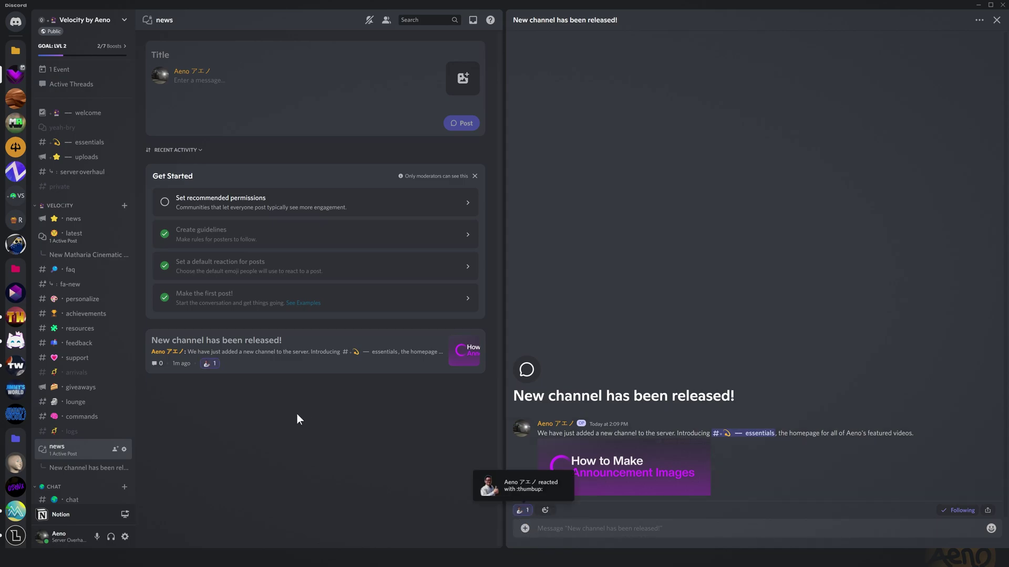
pyautogui.click(521, 511)
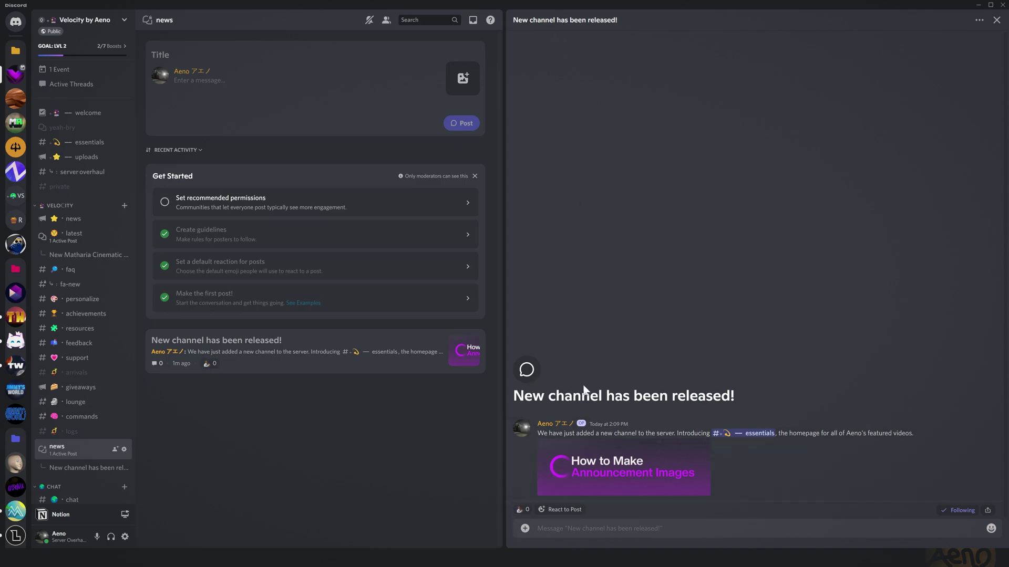
pyautogui.click(578, 510)
pyautogui.click(660, 450)
# Open the "New channel has been released!" post in full view
pyautogui.click(979, 20)
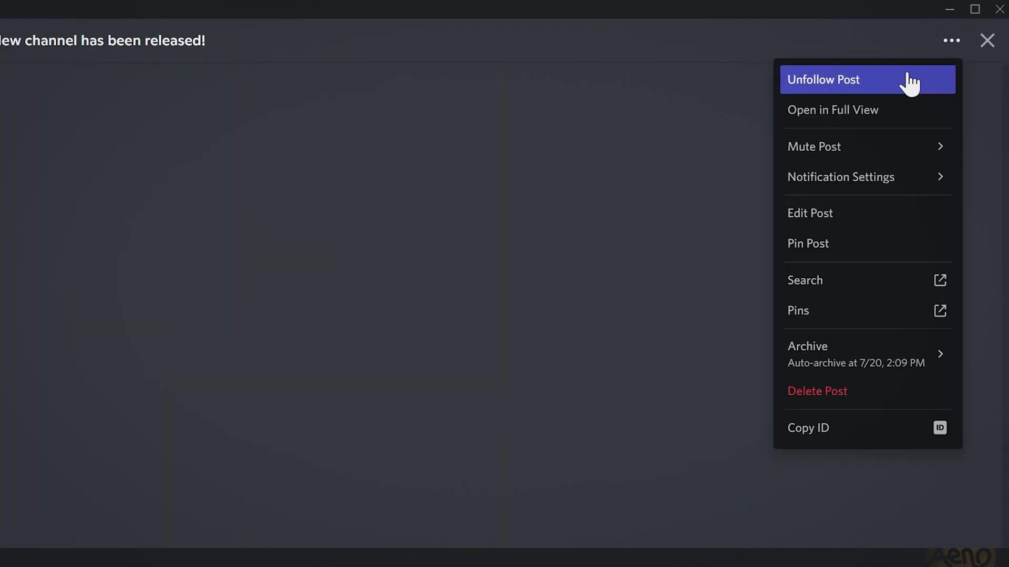
pyautogui.click(858, 108)
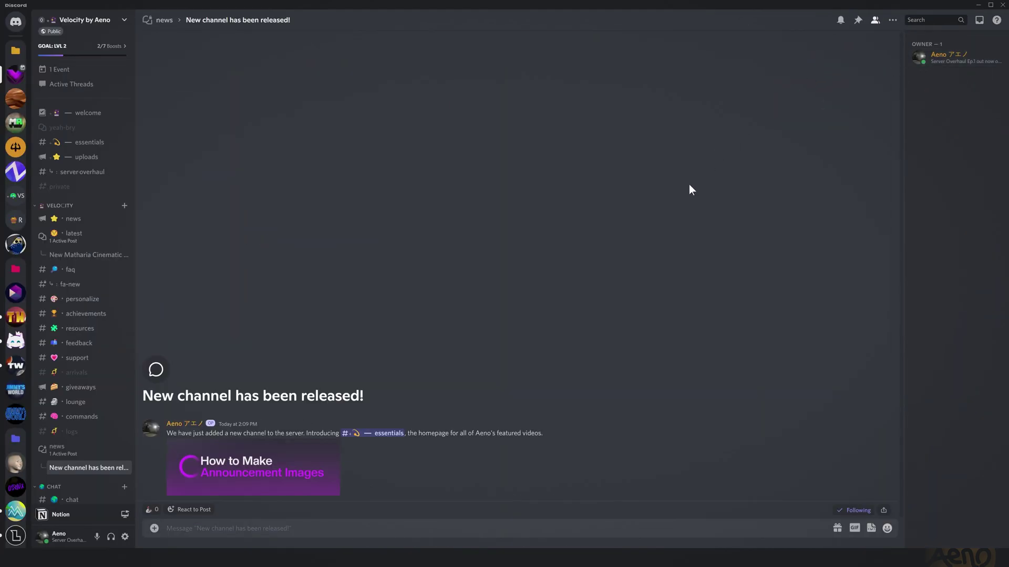
# Pin the post, view it in the news forum's list, and unpin and close it again
pyautogui.click(893, 20)
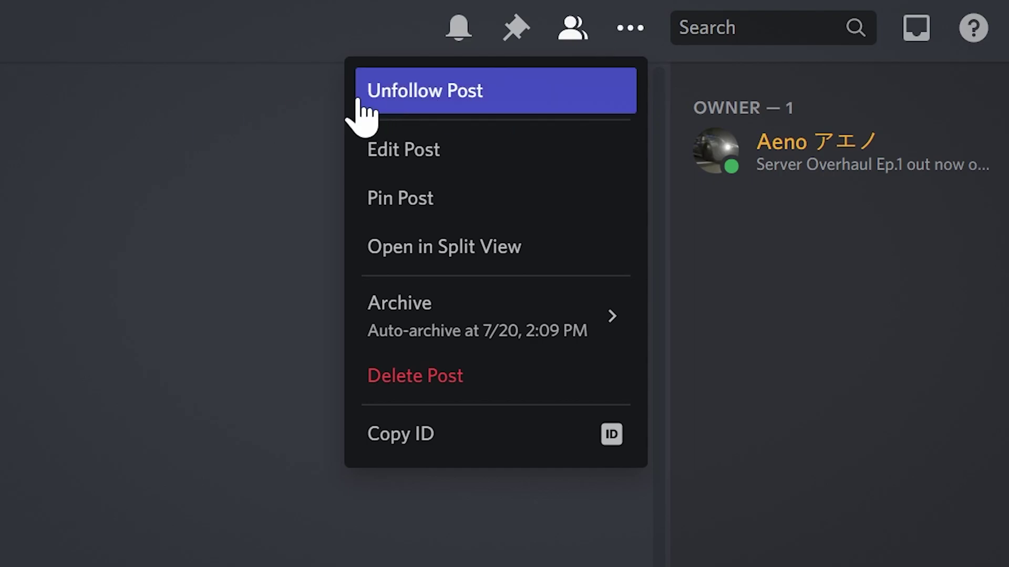
pyautogui.click(514, 205)
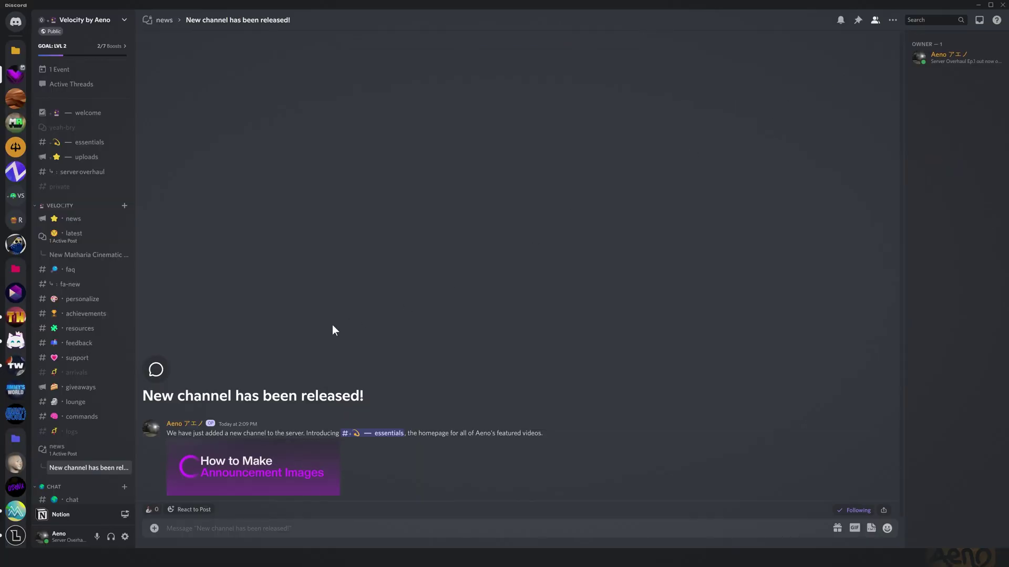
pyautogui.click(73, 450)
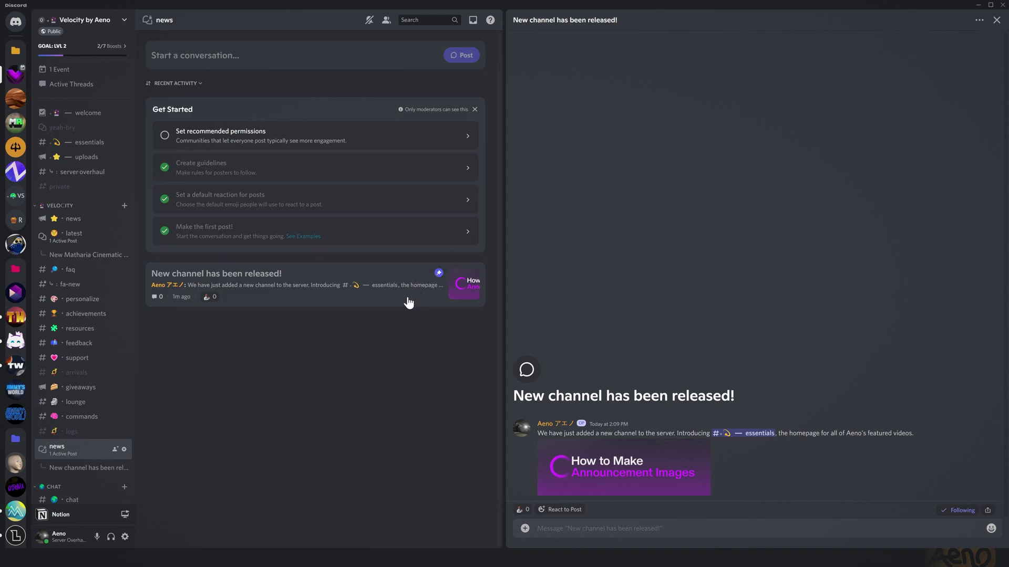
pyautogui.click(979, 21)
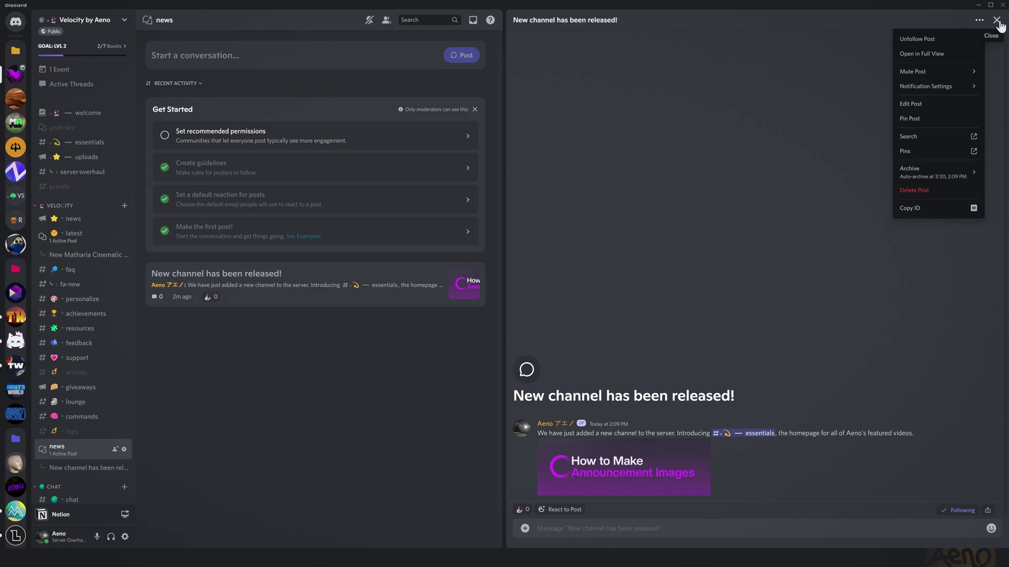
pyautogui.click(997, 21)
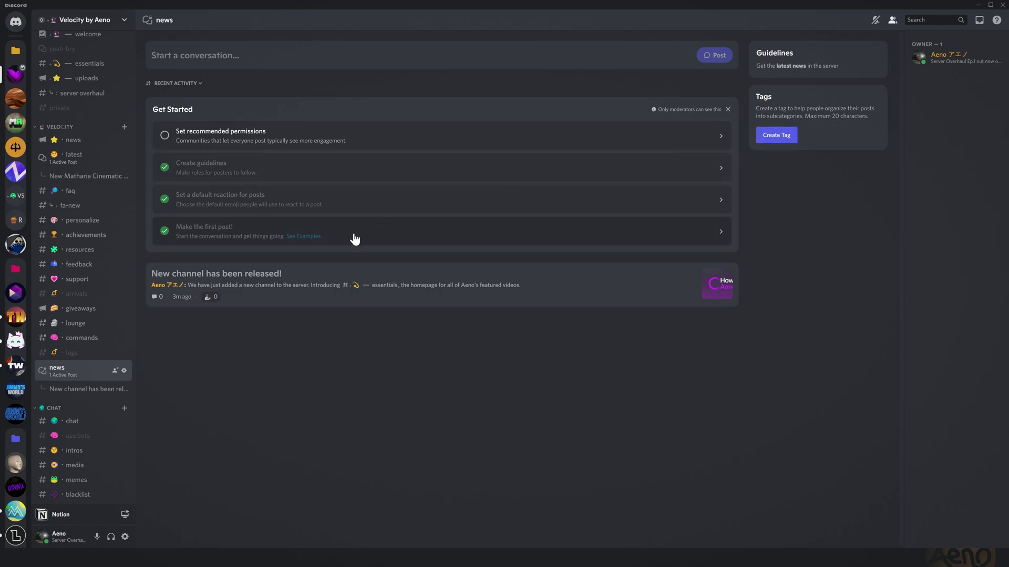
# Open the latest forum channel and close its "New Matharia Cinematic" post to view the full post list
pyautogui.scroll(1, 90, 346)
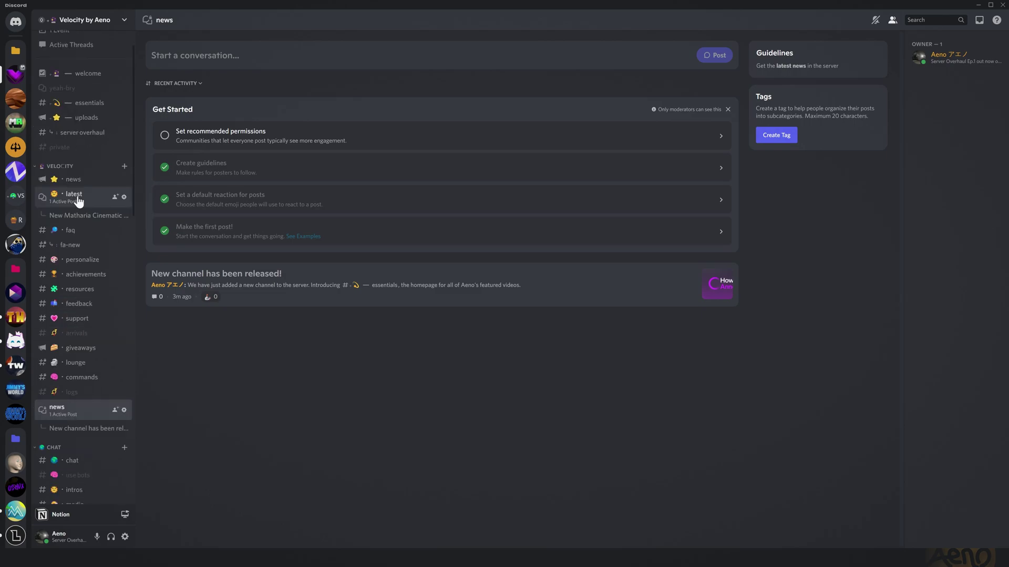
pyautogui.click(73, 196)
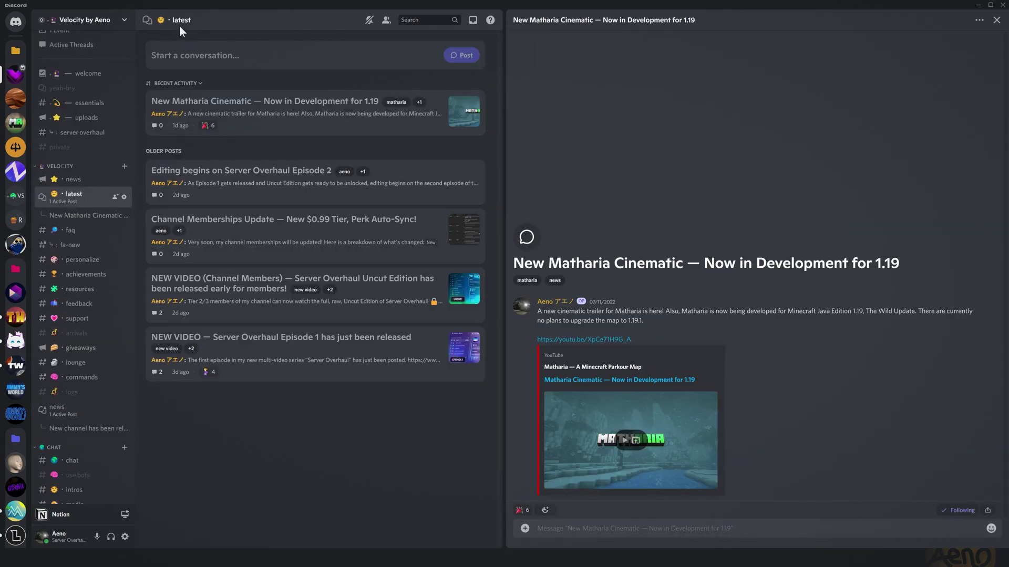
pyautogui.click(997, 19)
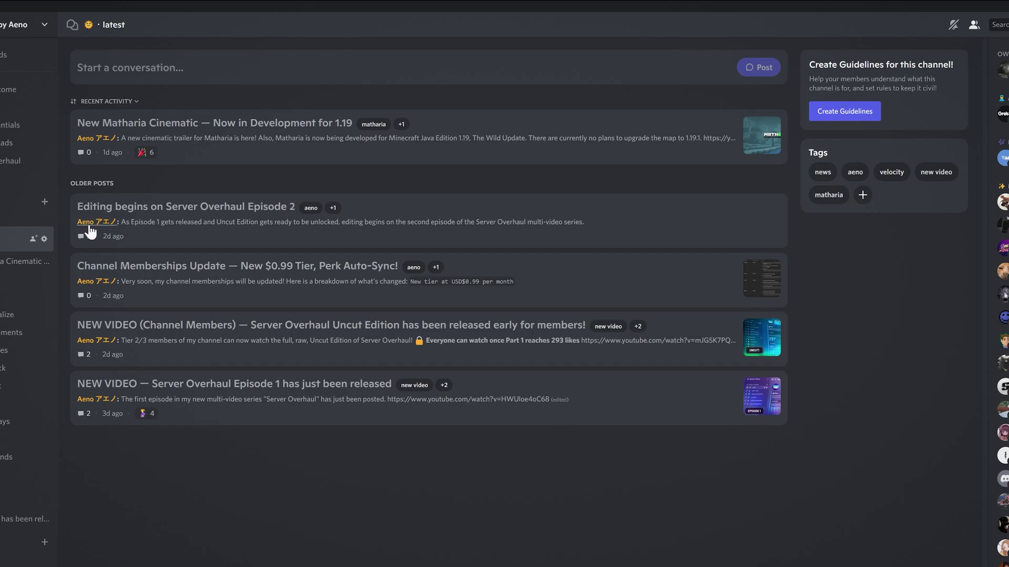
# Unarchive the posts listed under Older Posts in the latest forum so they rejoin the recent activity
pyautogui.rightClick(352, 416)
pyautogui.click(293, 497)
pyautogui.rightClick(255, 255)
pyautogui.rightClick(211, 219)
pyautogui.click(284, 289)
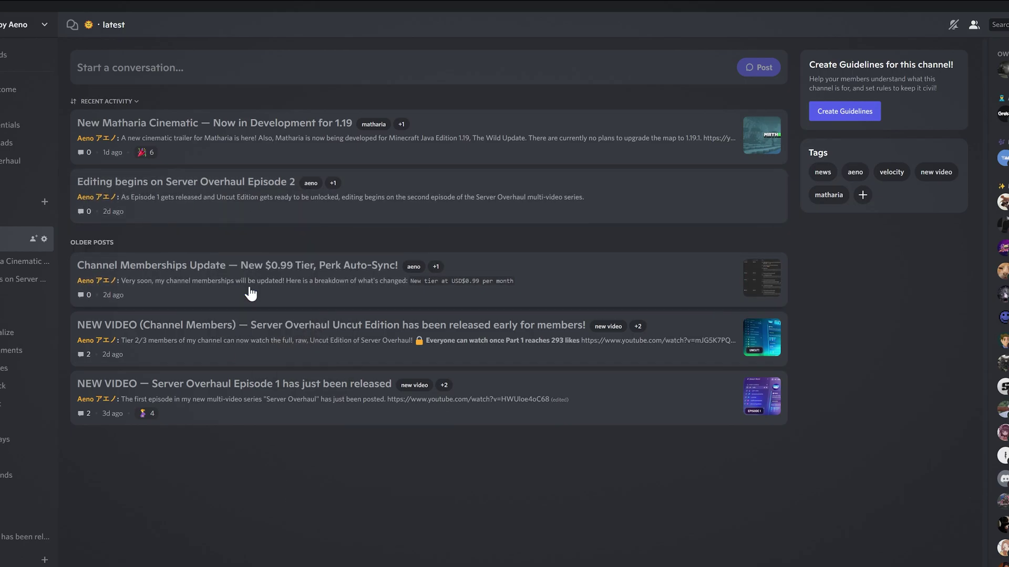
pyautogui.rightClick(251, 289)
pyautogui.click(270, 356)
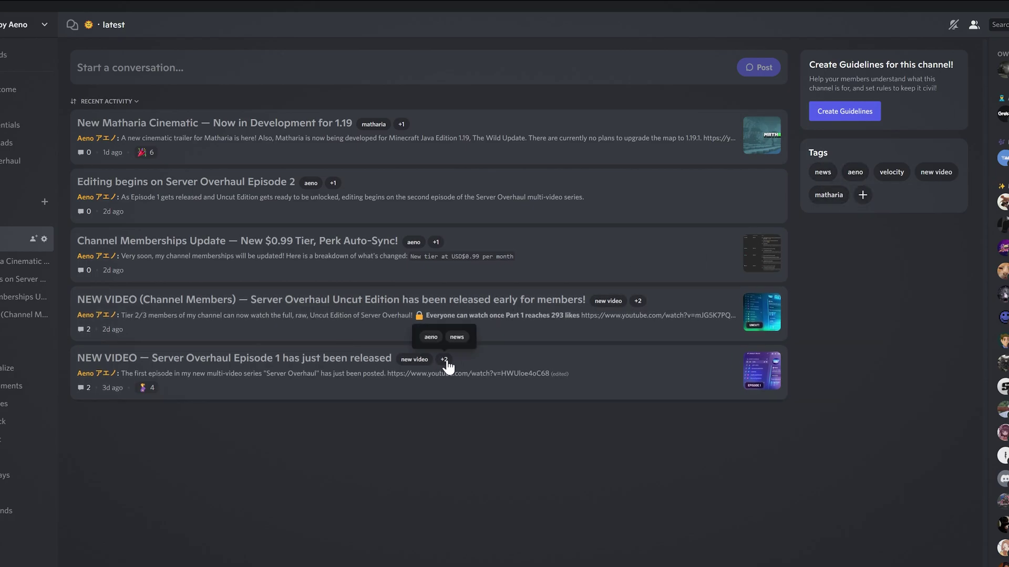
# Filter the latest forum's posts by the news and new video tags, and remove the news filter again
pyautogui.click(822, 172)
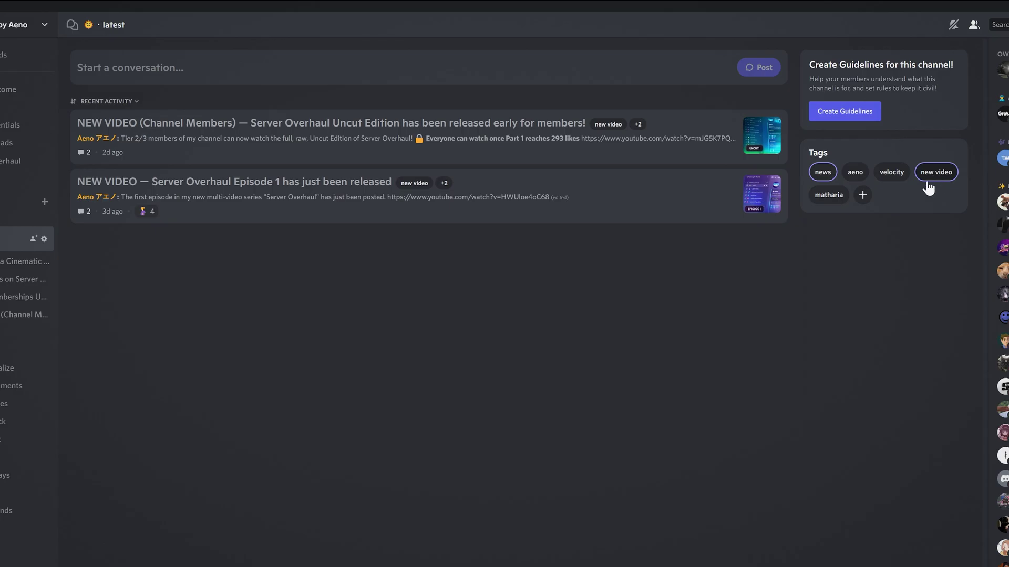
pyautogui.click(824, 180)
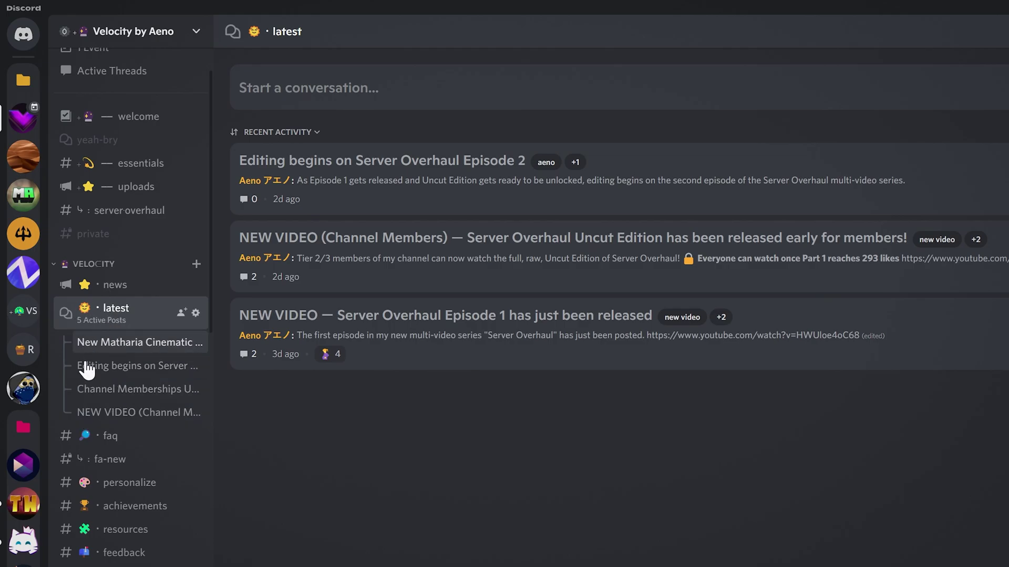
# Open the yeah-bry forum channel and browse its members' posts, guidelines and tags
pyautogui.scroll(-1, 96, 353)
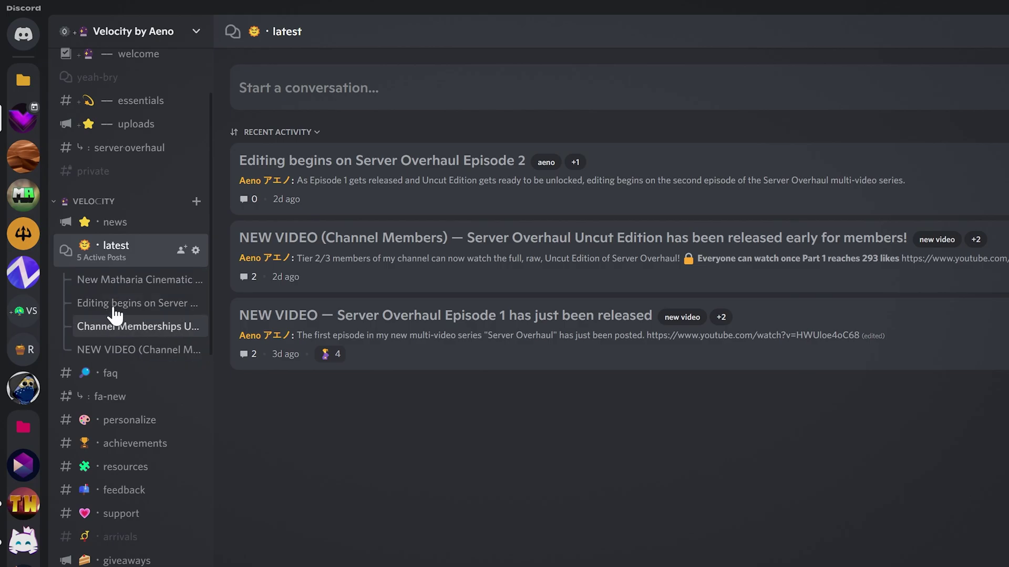
pyautogui.scroll(2, 123, 310)
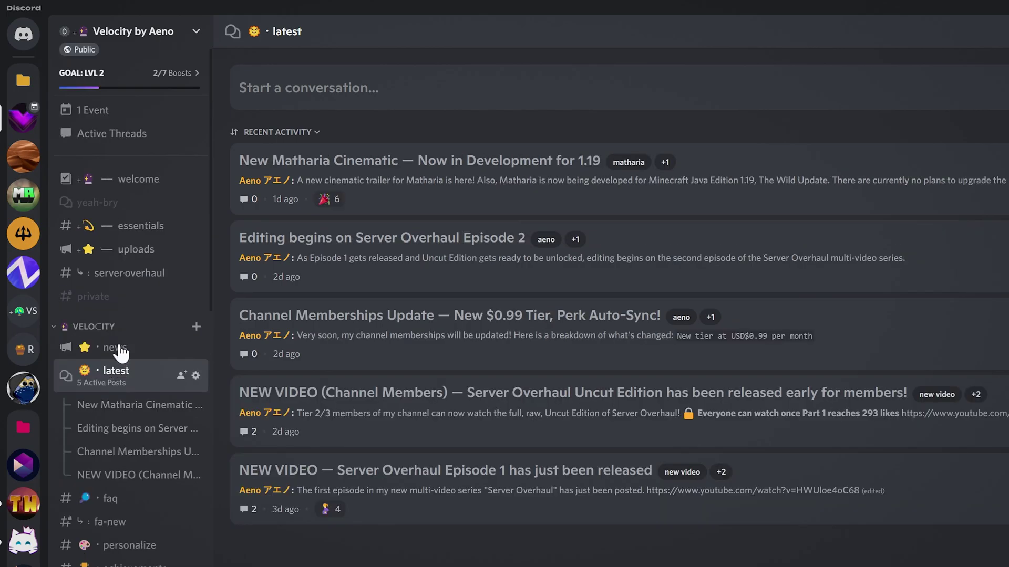
pyautogui.rightClick(117, 213)
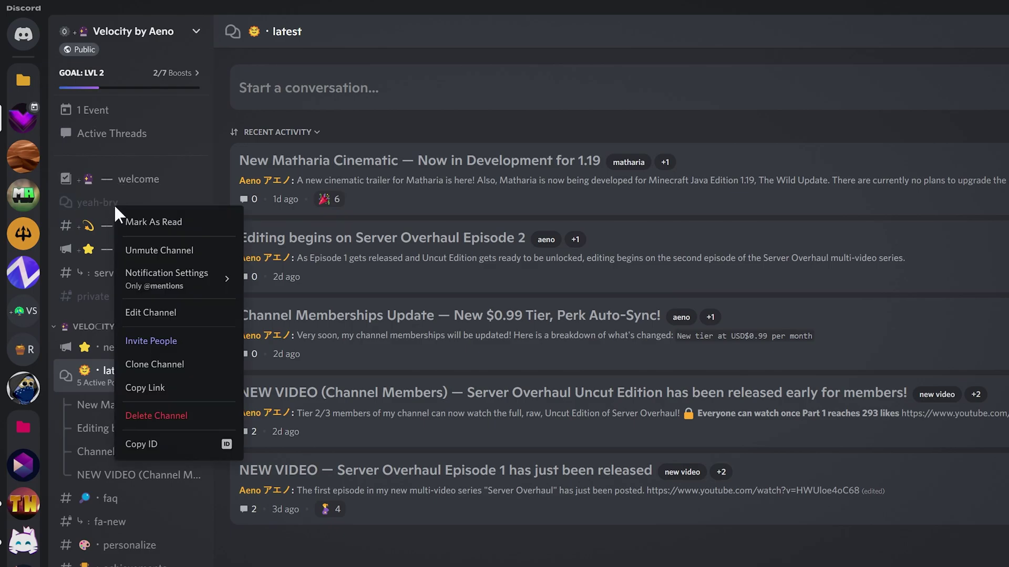
pyautogui.click(279, 557)
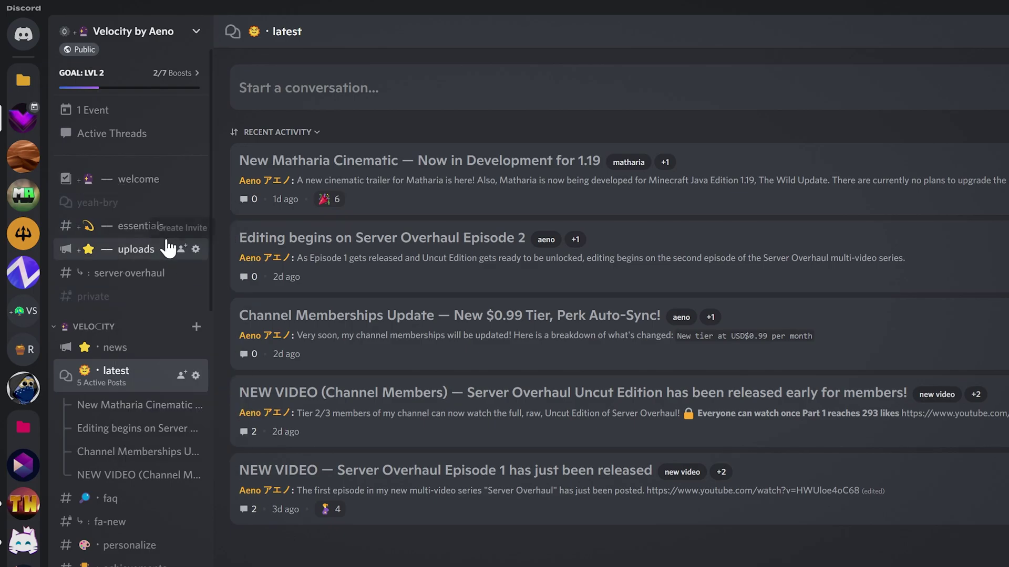
pyautogui.click(131, 212)
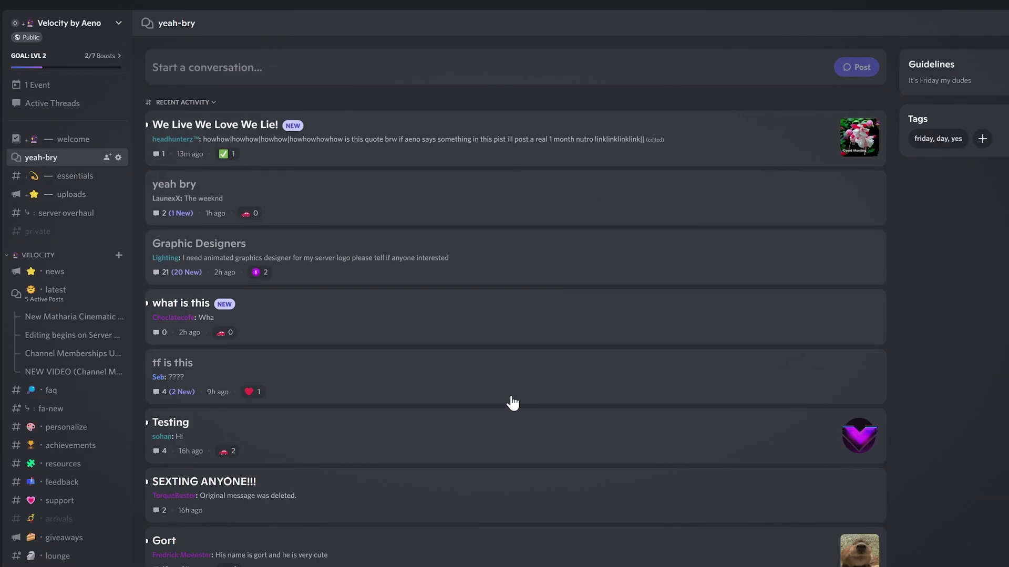
pyautogui.scroll(-10, 571, 386)
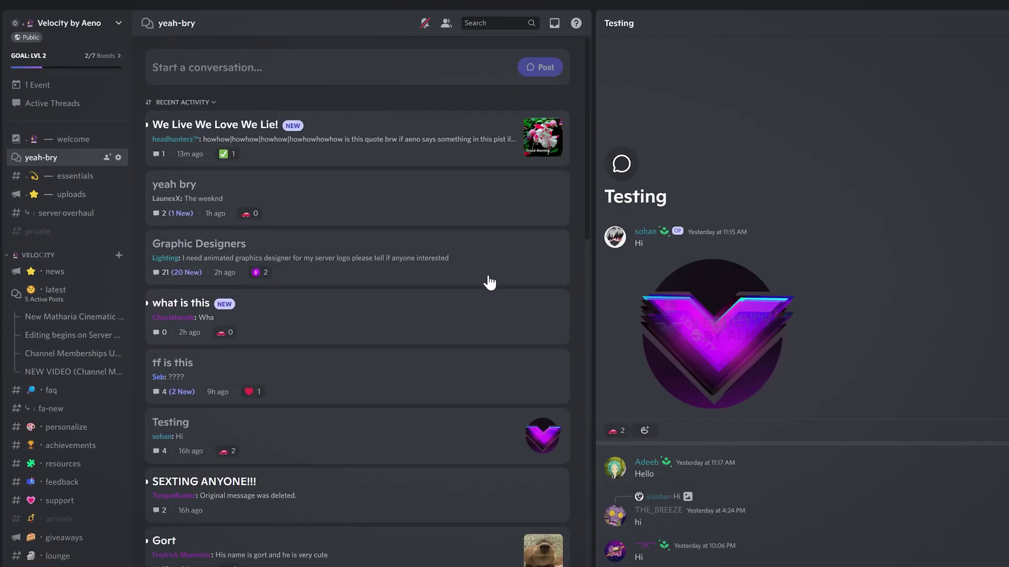